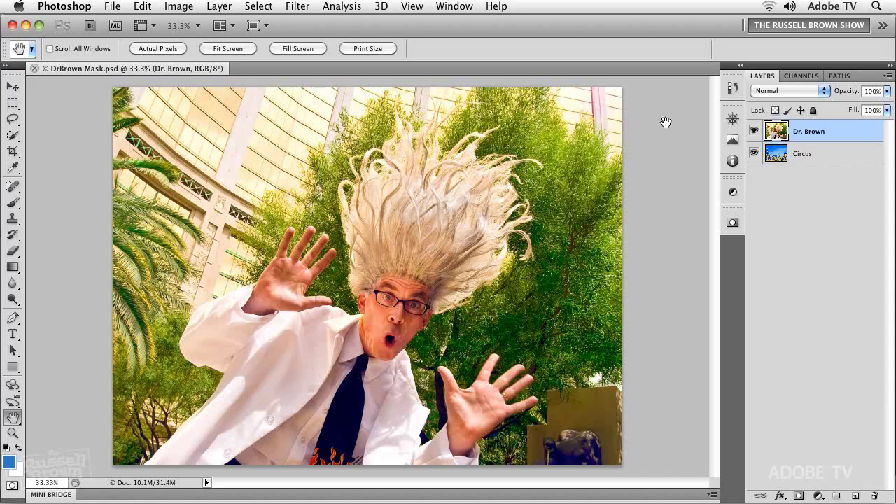
Inspect the Red, Green and Blue channels one by one as greyscale images and return to the RGB composite.
left_click(817, 79)
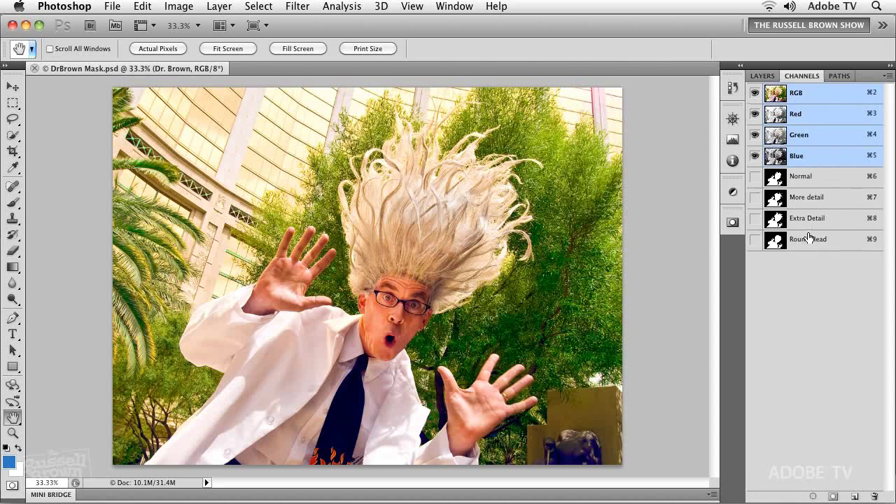
left_click(781, 117)
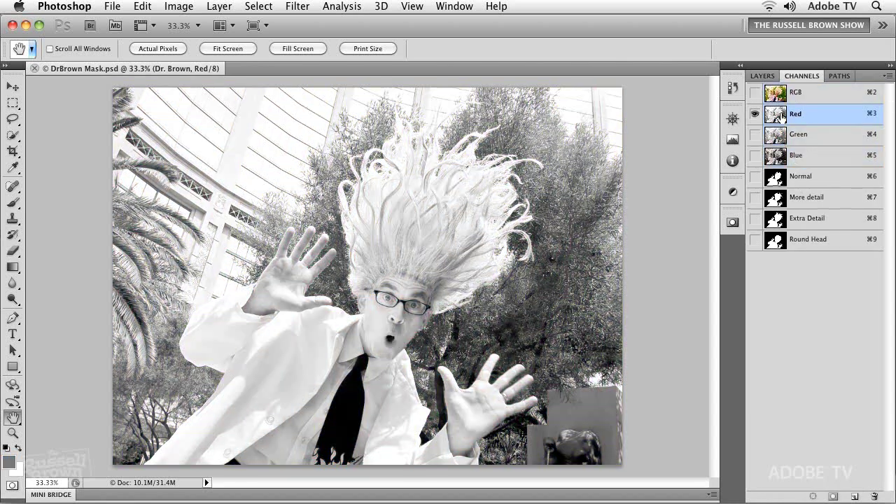
left_click(778, 136)
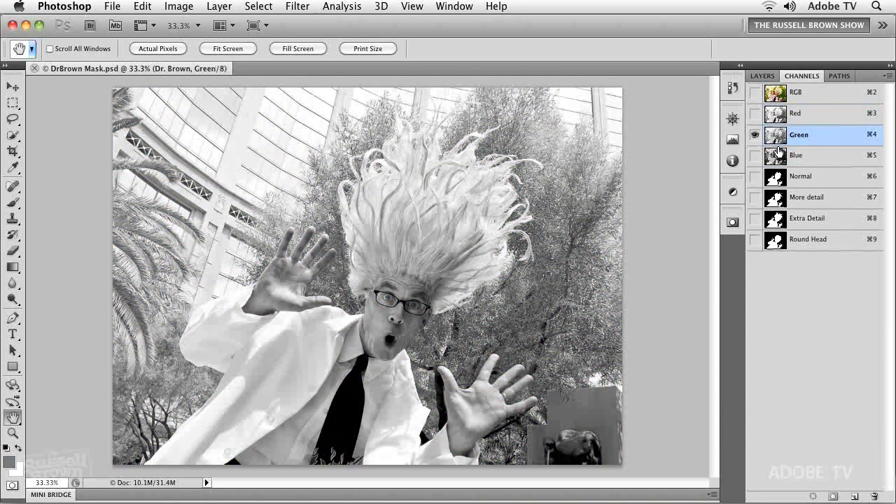
left_click(779, 156)
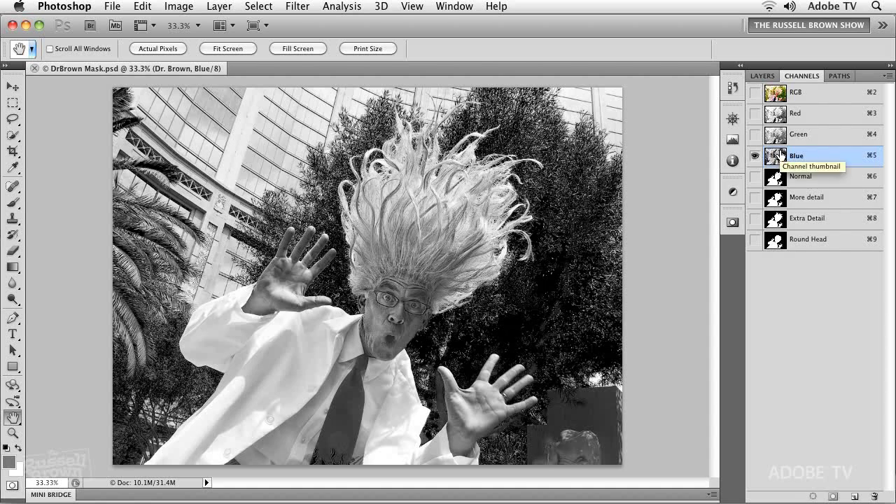
left_click(778, 135)
left_click(777, 117)
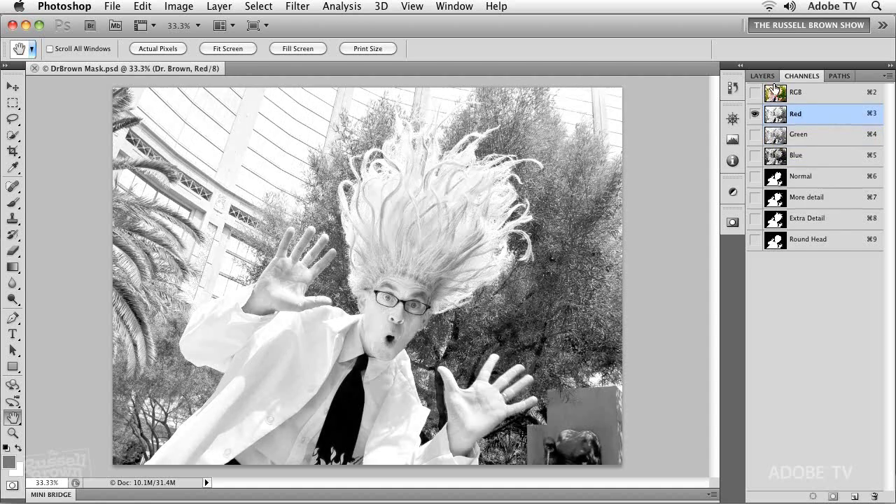
left_click(775, 93)
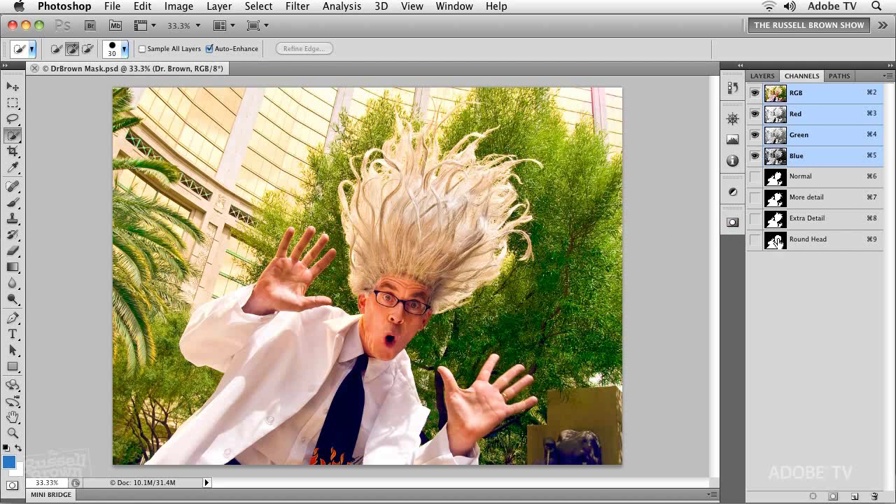
View the Normal alpha channel on its own and as a red overlay on the RGB image, and hide it again.
left_click(777, 179)
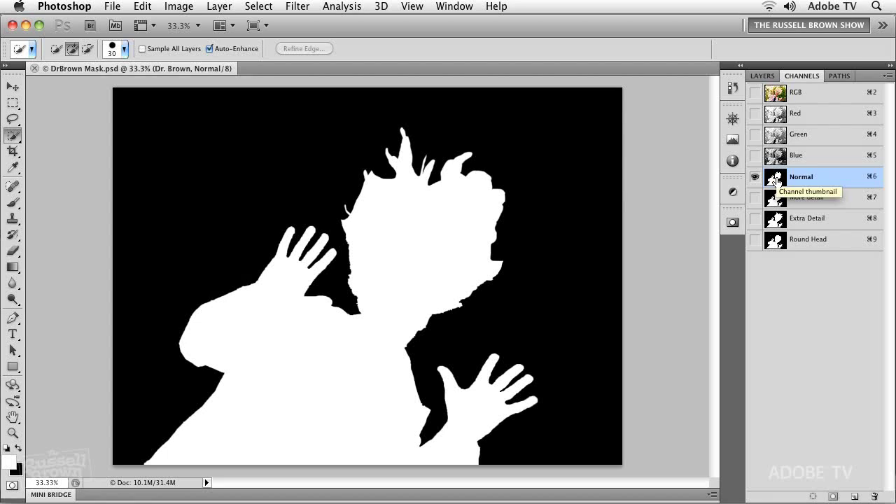
left_click(777, 98)
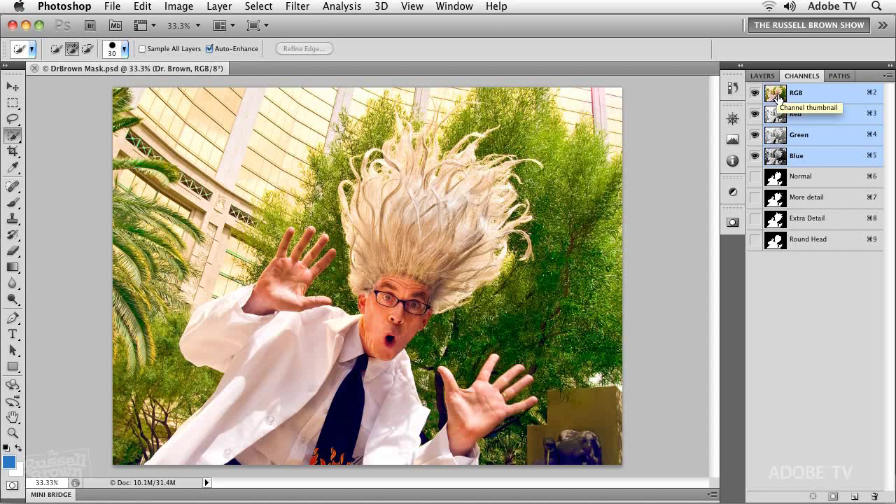
left_click(755, 176)
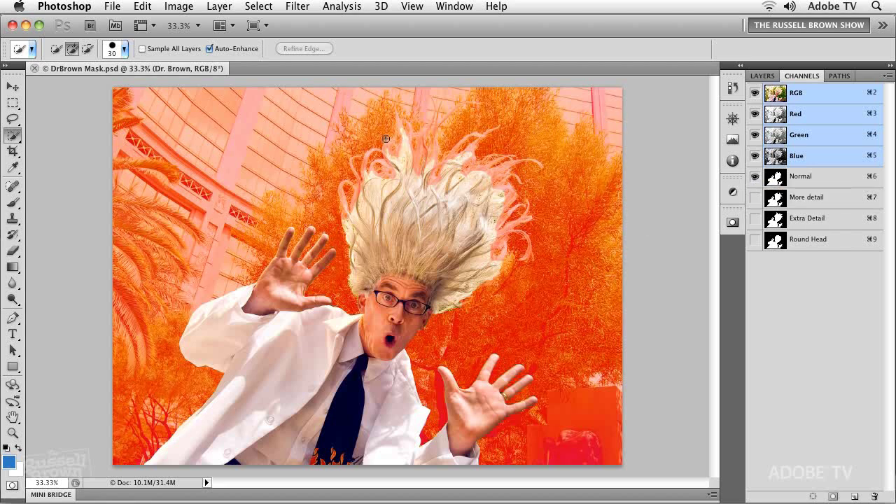
left_click(755, 177)
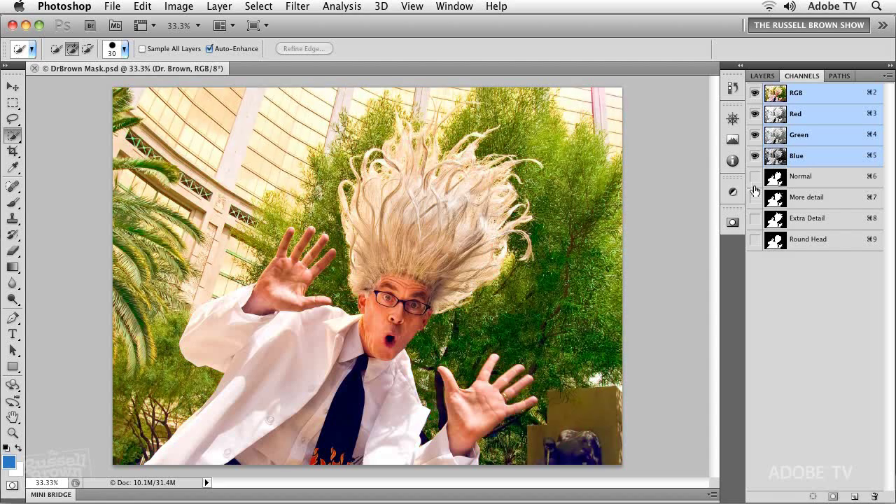
Preview the More detail mask as an overlay and on its own, and the Extra Detail mask as an overlay on the image.
left_click(755, 198)
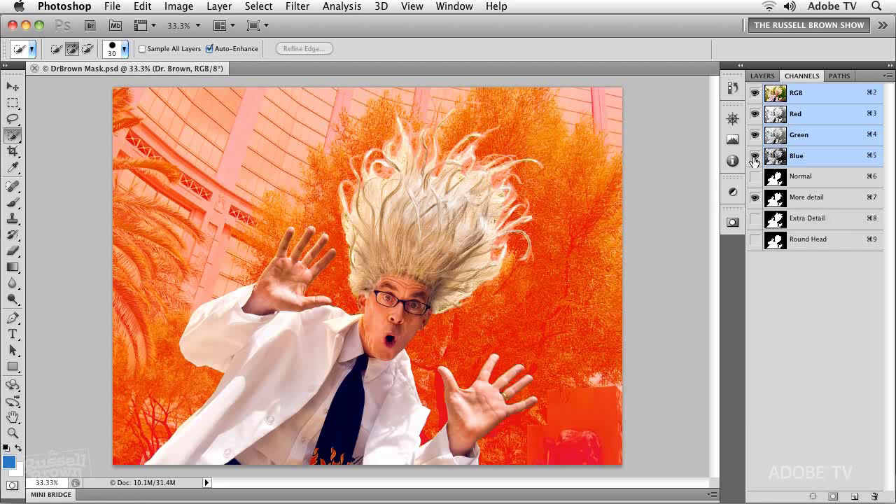
left_click(752, 96)
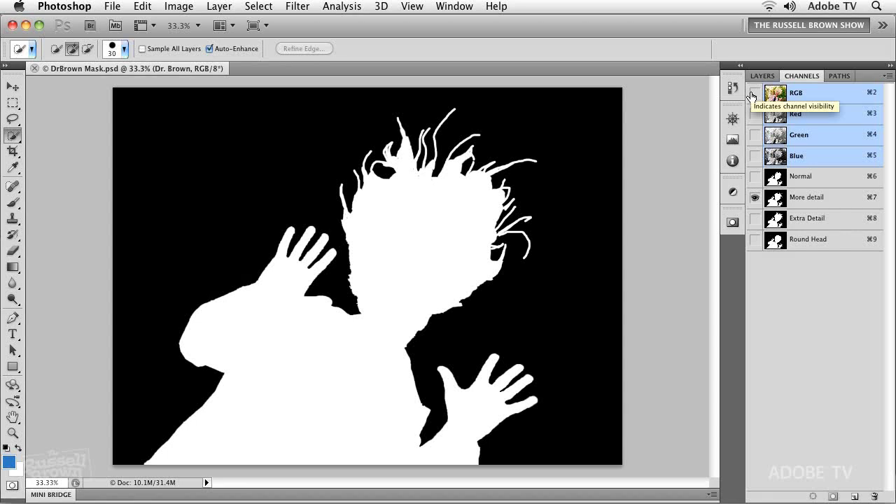
left_click(754, 96)
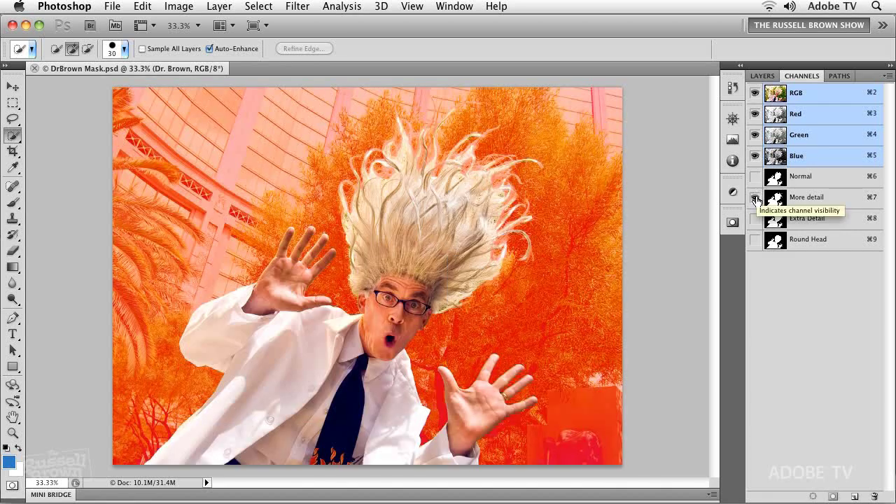
left_click(756, 199)
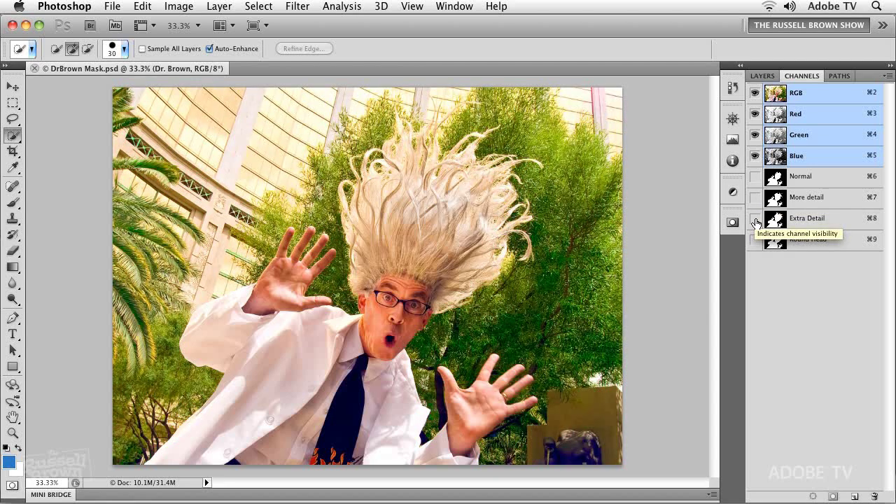
left_click(755, 220)
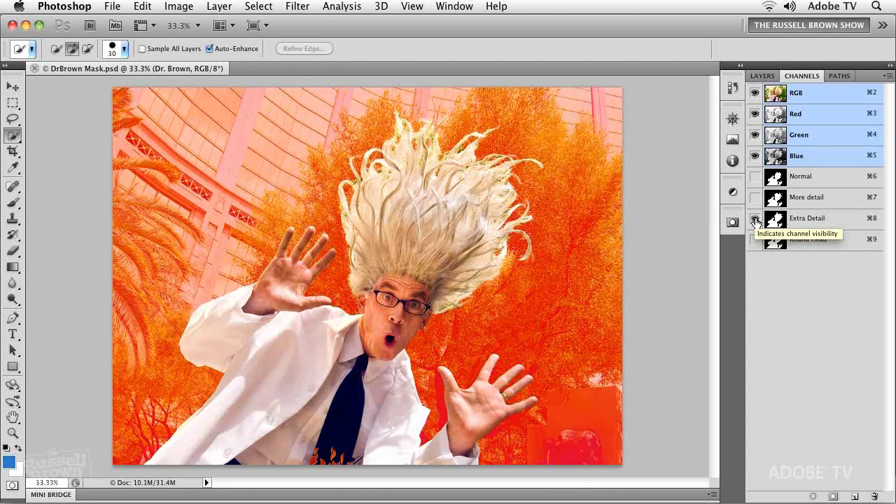
left_click(756, 220)
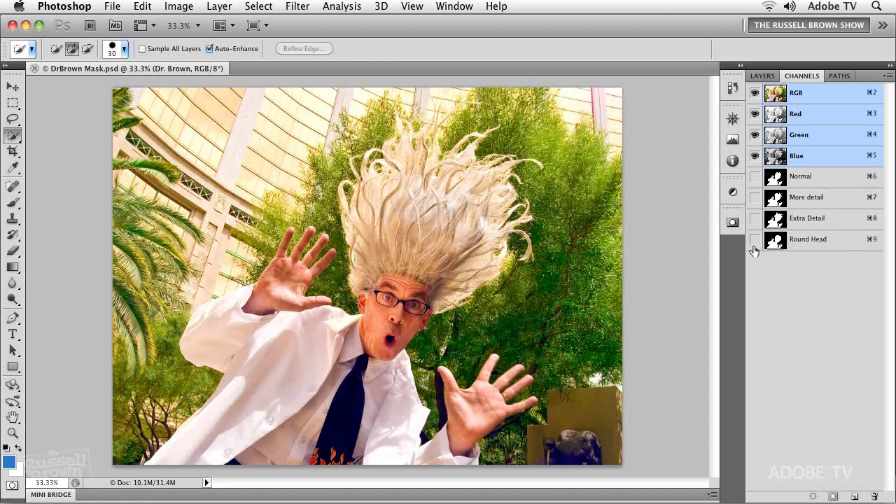
Examine the Round Head mask as an overlay and on its own, and compare it with the Normal mask.
left_click(755, 240)
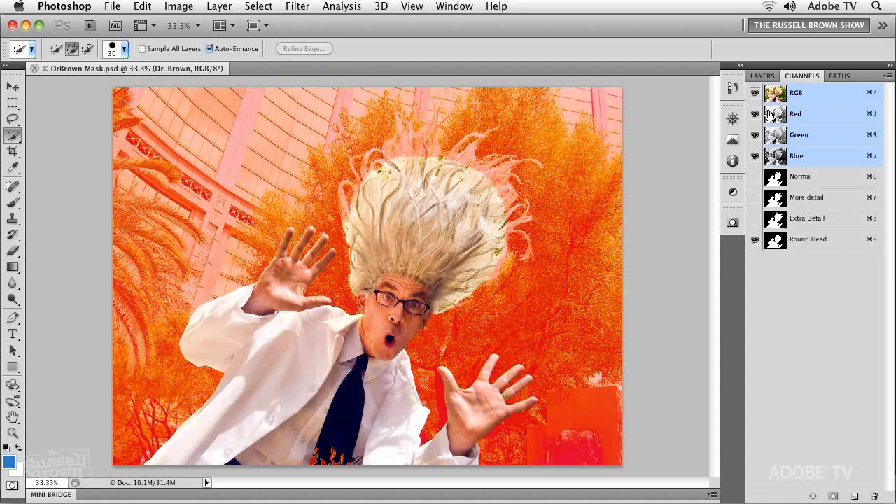
left_click(755, 93)
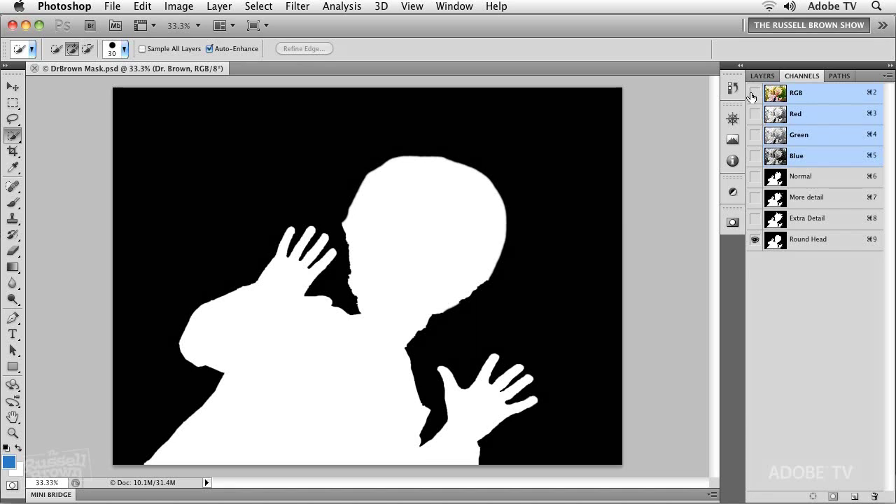
left_click(755, 94)
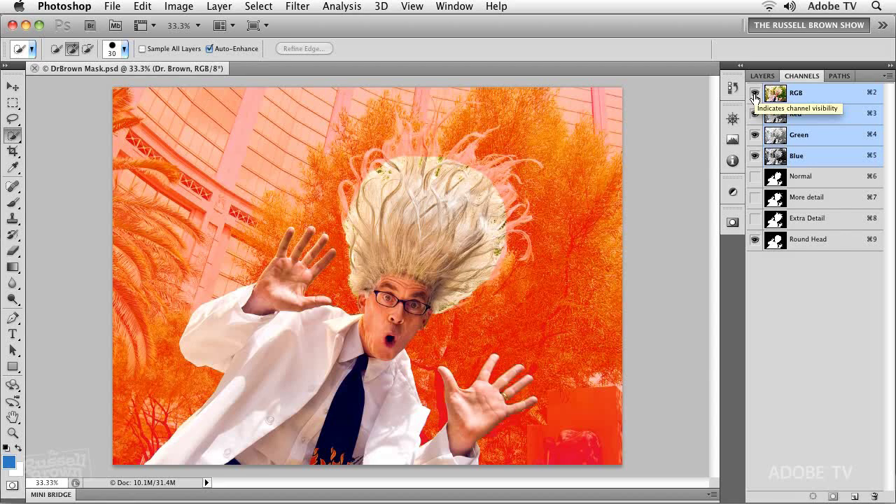
left_click(755, 177)
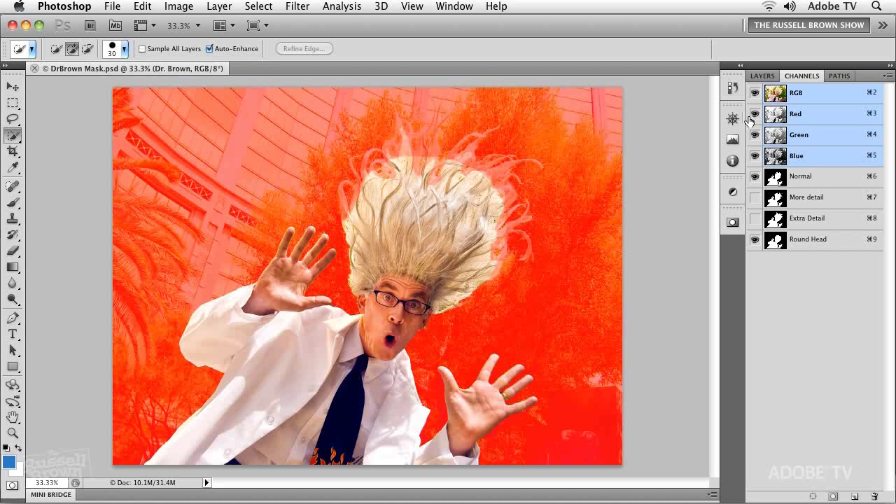
left_click(755, 92)
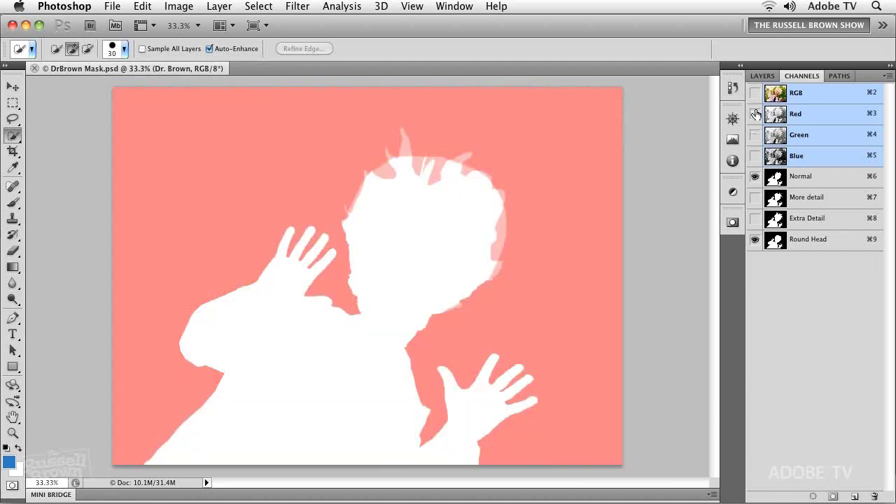
left_click(755, 239)
Look at the Blue channel, display the Normal channel alone, and examine its mask edge around the raised hand close up.
left_click(778, 164)
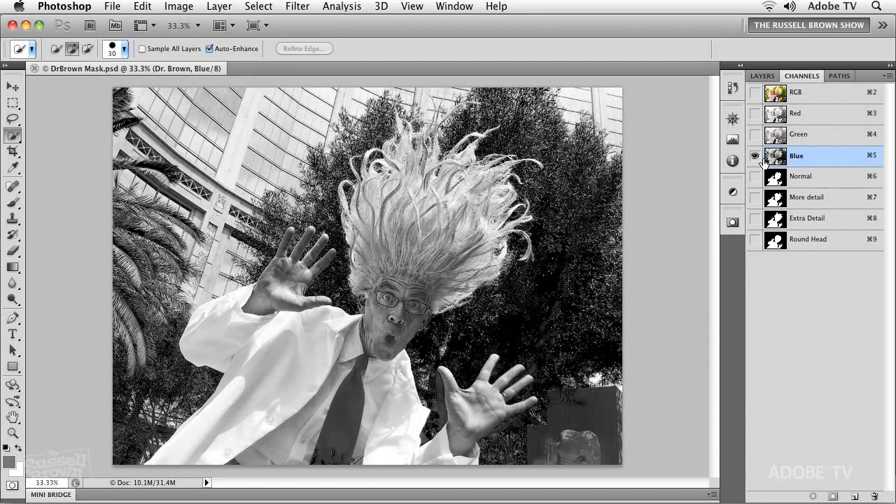
left_click(764, 181)
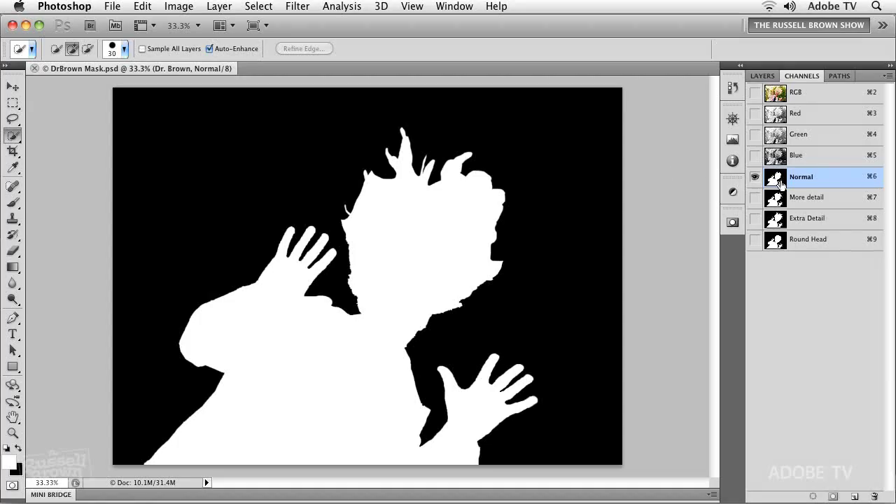
left_click(305, 246, "super")
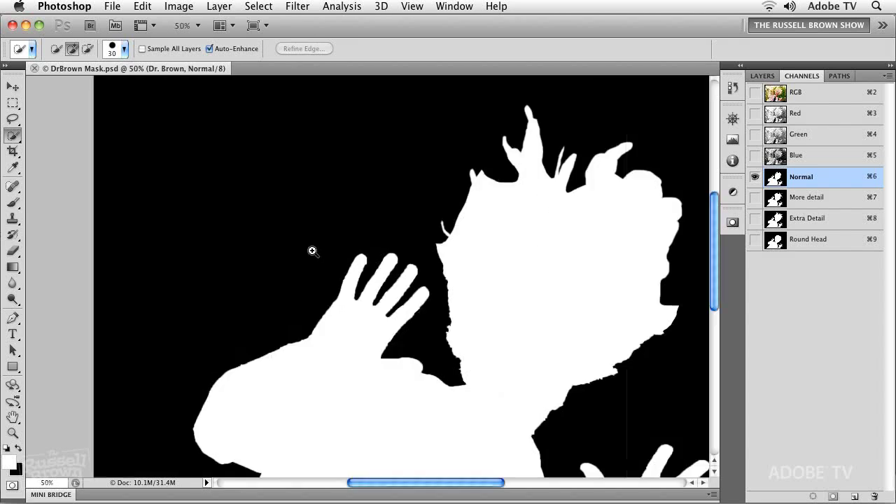
left_click(340, 272, "super")
left_click_drag(392, 248, 373, 262)
key("super+d")
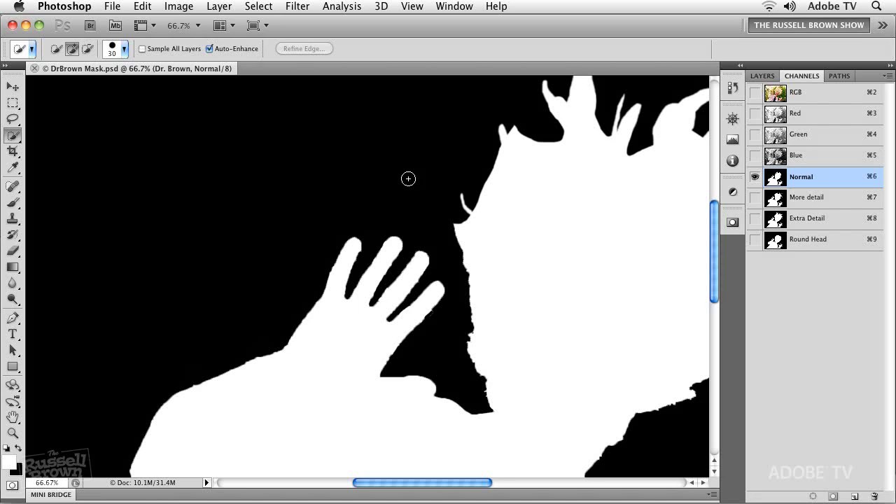
left_click(14, 418)
double_click(14, 418)
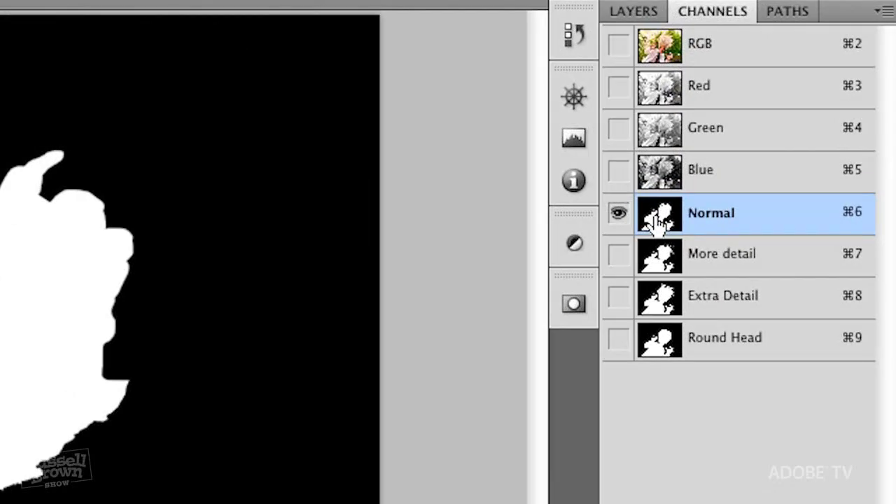
Load the Normal channel as a selection and use it to add a pixel mask to the Dr. Brown layer.
left_click(658, 222, "super")
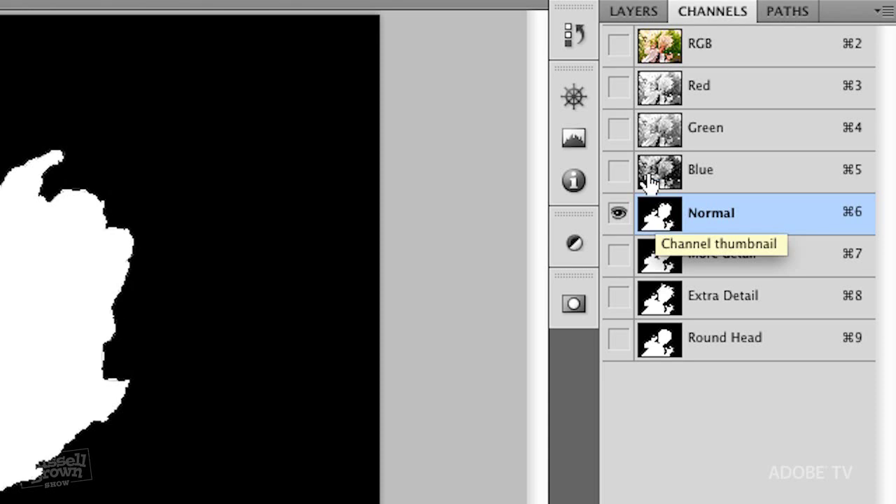
left_click(658, 55)
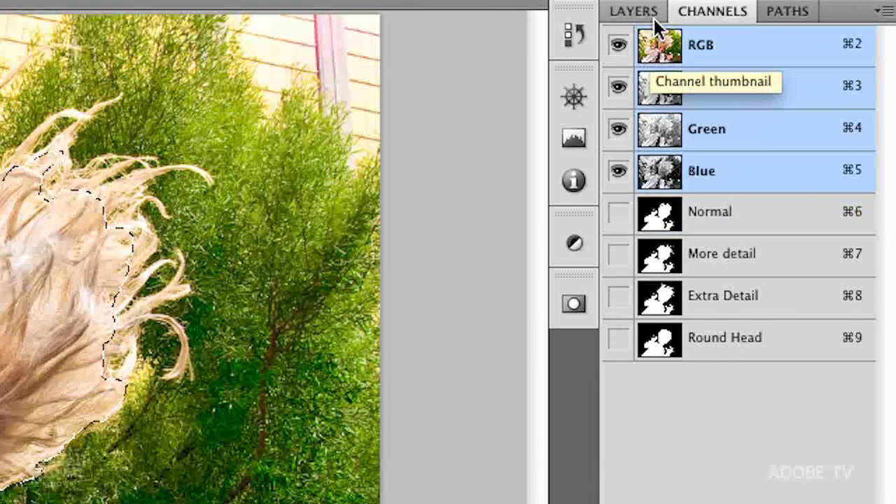
left_click(654, 17)
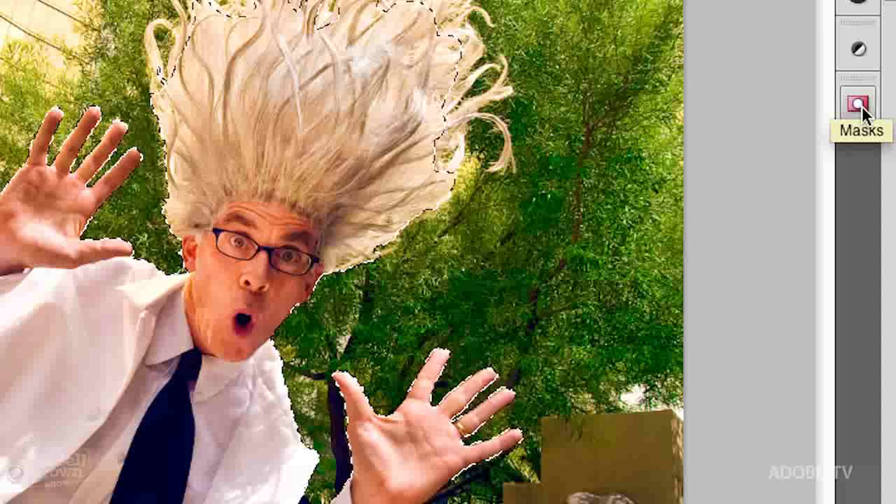
left_click(860, 105)
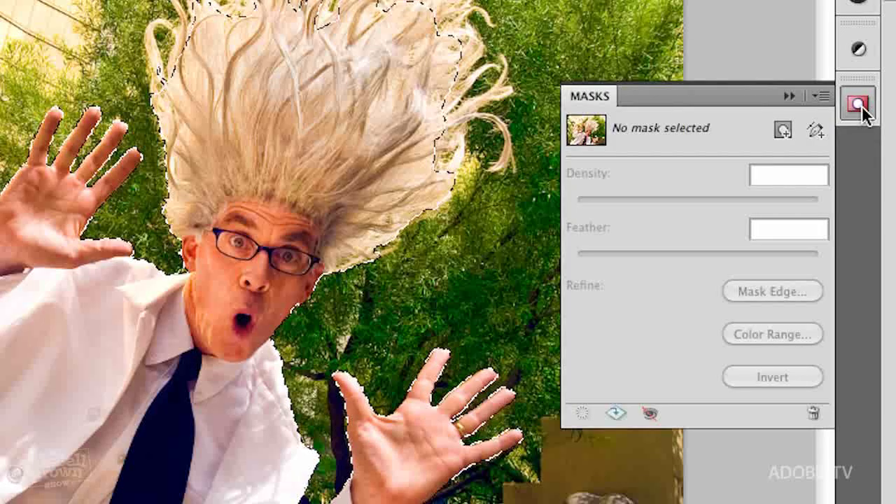
left_click(783, 130)
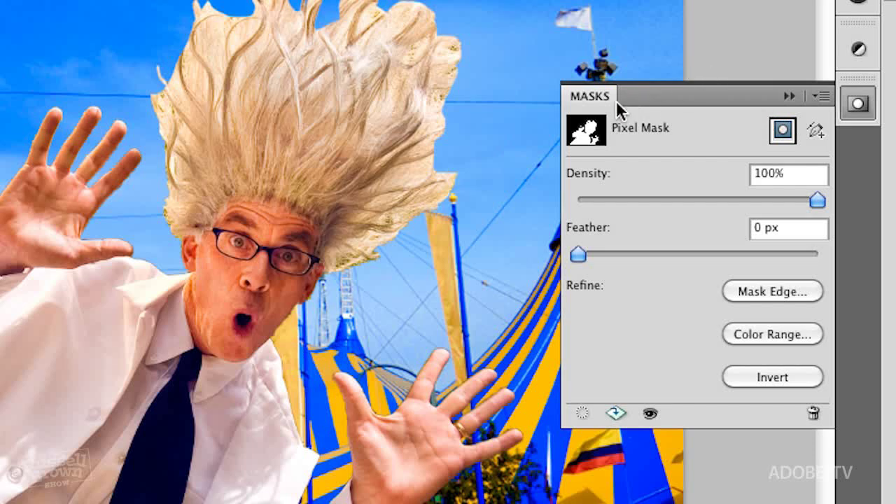
Open the mask's edge refinement with the raised hand in close-up, set the edge detection radius to about 100.7 px and enable Smart Radius.
left_click(35, 202)
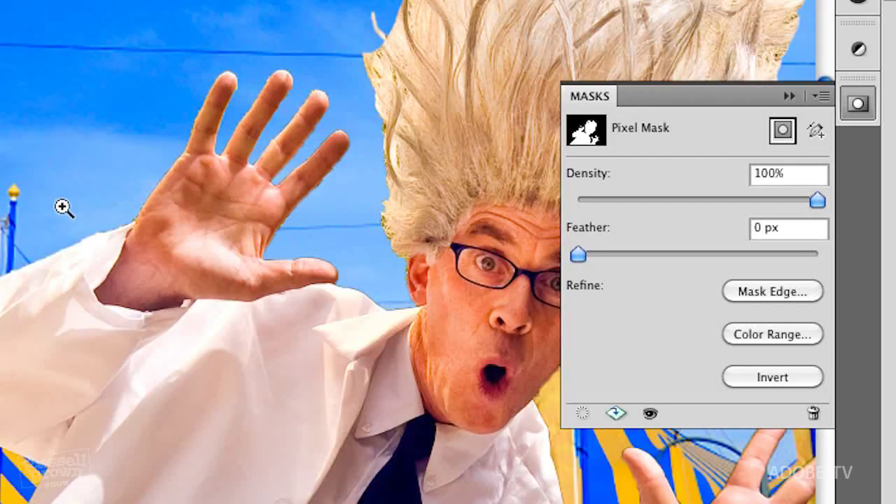
left_click(159, 216)
left_click(218, 225)
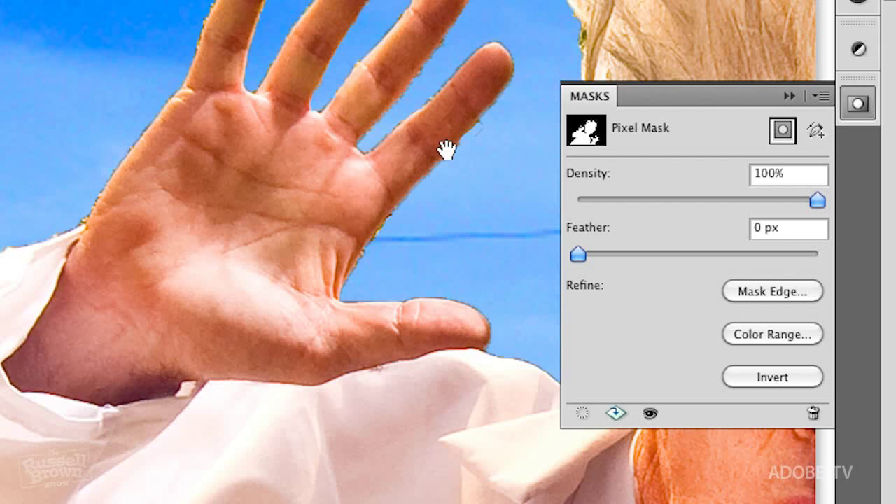
left_click(800, 289)
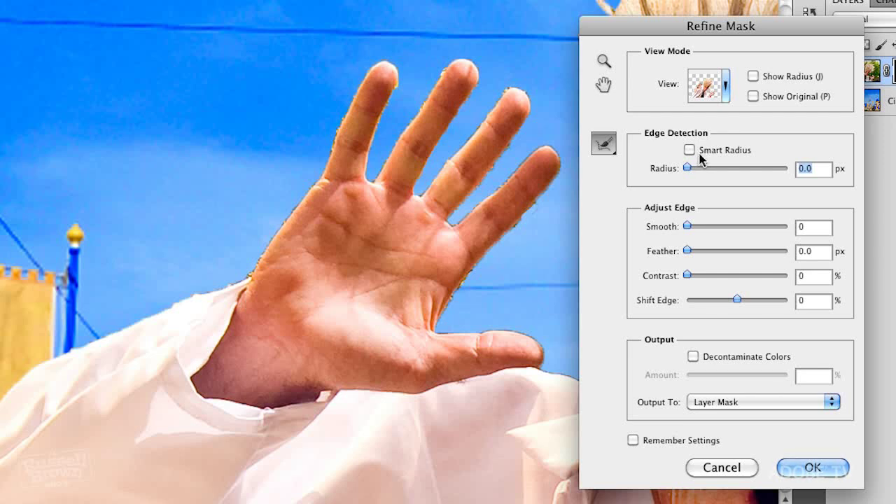
left_click_drag(689, 166, 771, 168)
left_click_drag(771, 167, 777, 168)
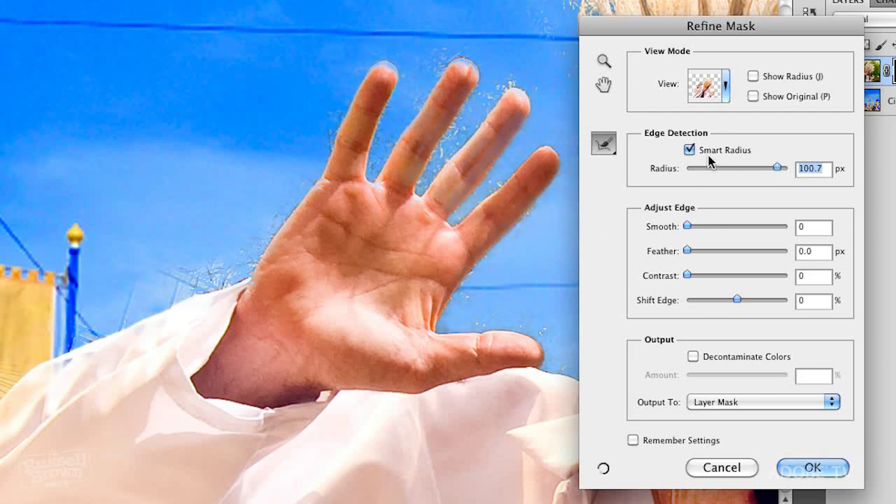
Turn off Smart Radius and set the radius to 1.0 px, the feather to 0.7 px and the edge shift to -36%.
left_click(690, 151)
left_click(694, 169)
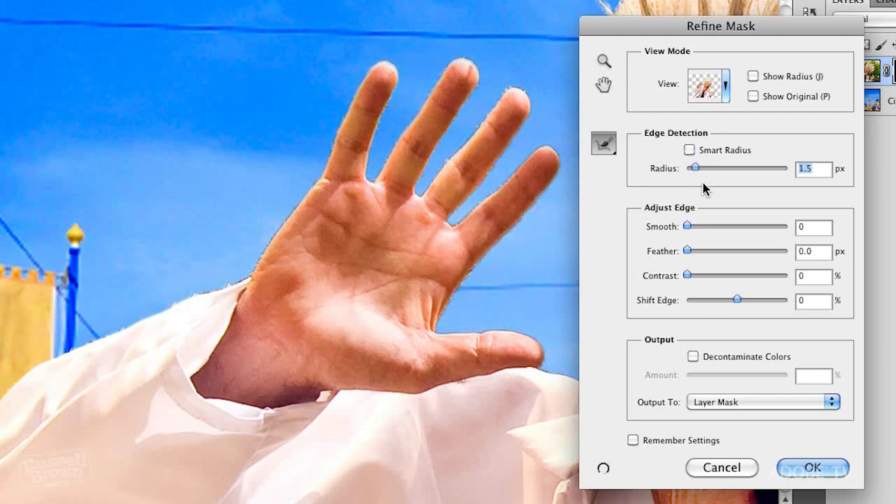
left_click_drag(694, 169, 691, 169)
left_click_drag(687, 254, 692, 254)
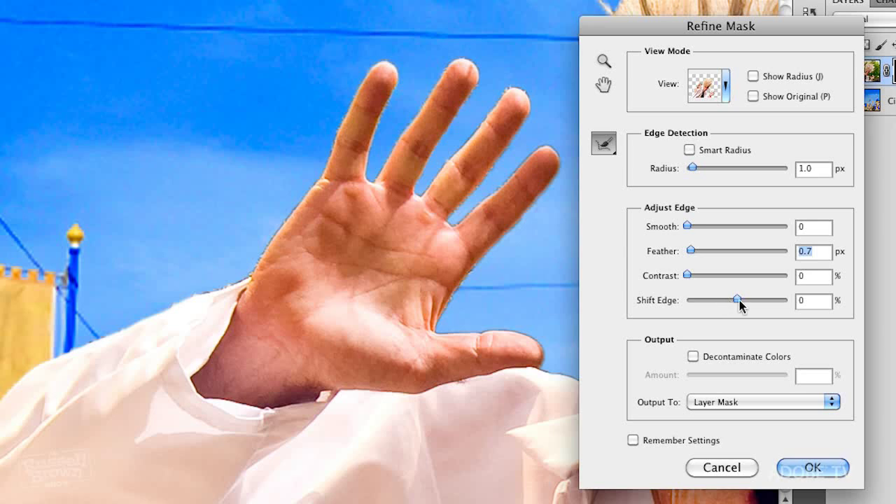
left_click_drag(735, 301, 719, 300)
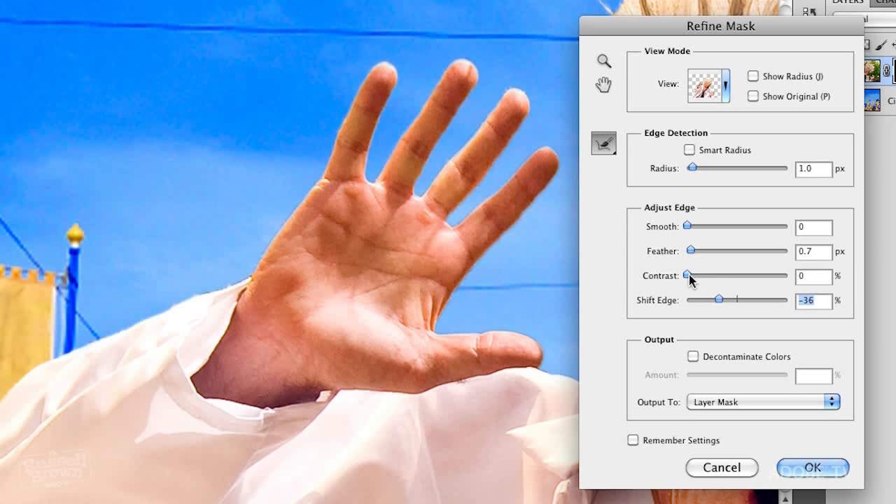
Fine-tune the inward edge shift, set the feather to 1.0 px and the contrast to 11%, and apply the mask refinement.
left_click_drag(688, 274, 694, 278)
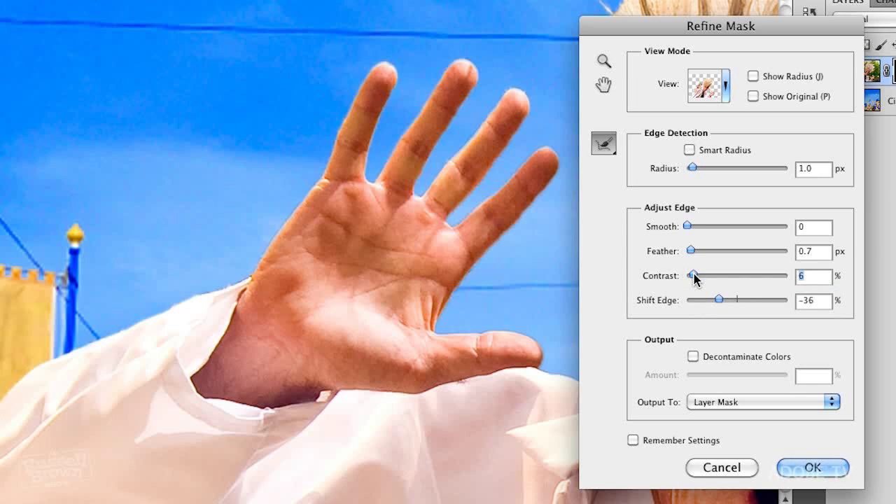
mouse_move(721, 302)
left_mouse_down()
mouse_move(768, 303)
mouse_move(686, 301)
mouse_move(735, 301)
mouse_move(723, 303)
left_mouse_up()
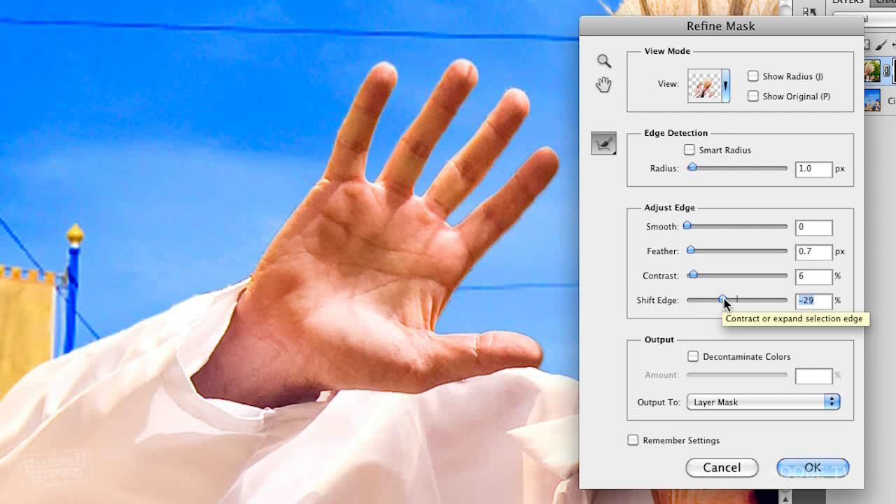
left_click_drag(689, 255, 693, 254)
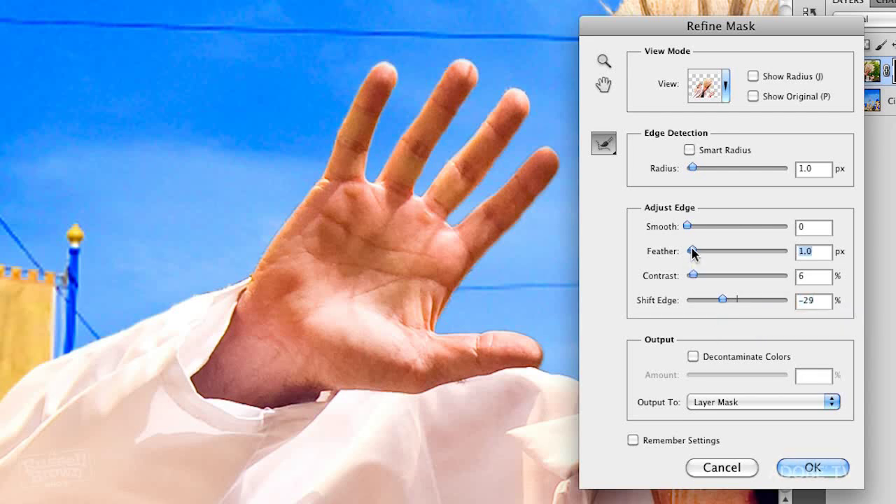
left_click(719, 295)
left_click_drag(697, 278, 699, 278)
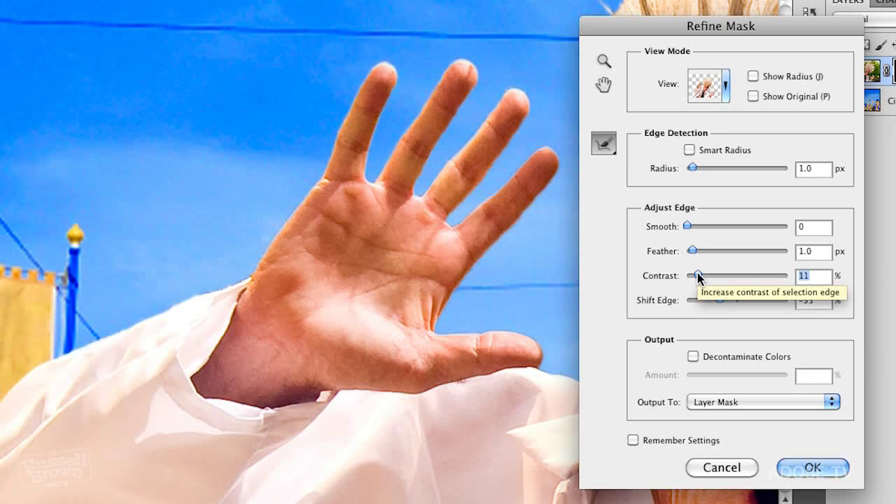
left_click(815, 474)
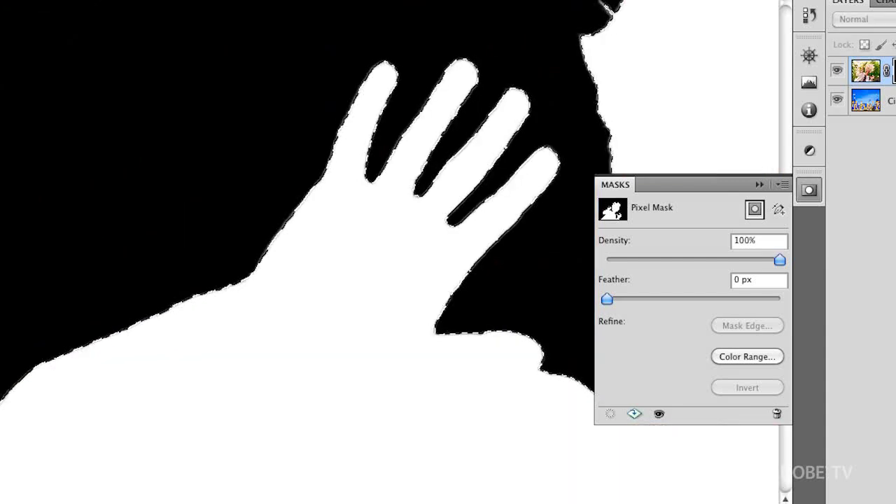
Deselect and switch from the mask view to the Dr. Brown layer's image to show the composite over the circus.
key("ctrl+d")
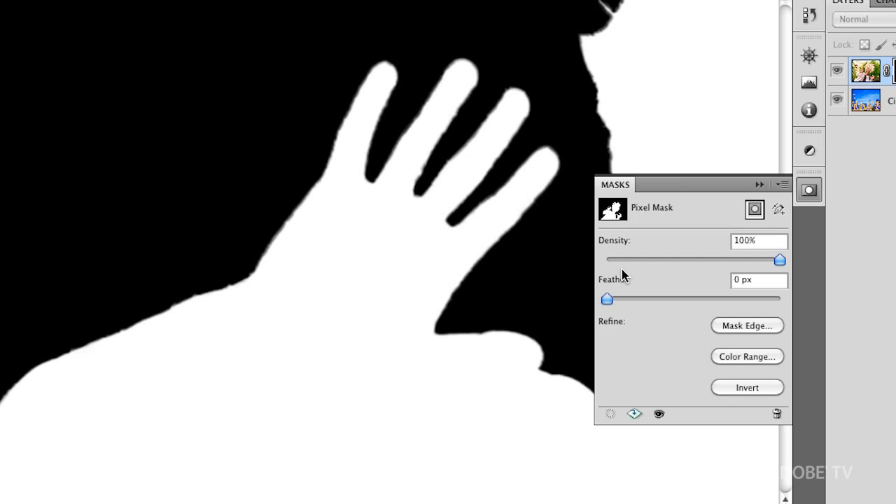
left_click(874, 74)
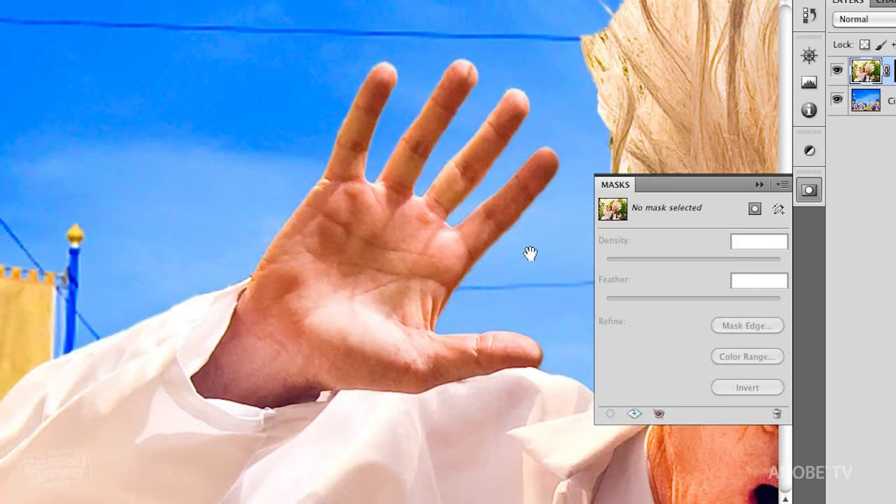
left_click(456, 323, "alt")
left_click(456, 323, "alt")
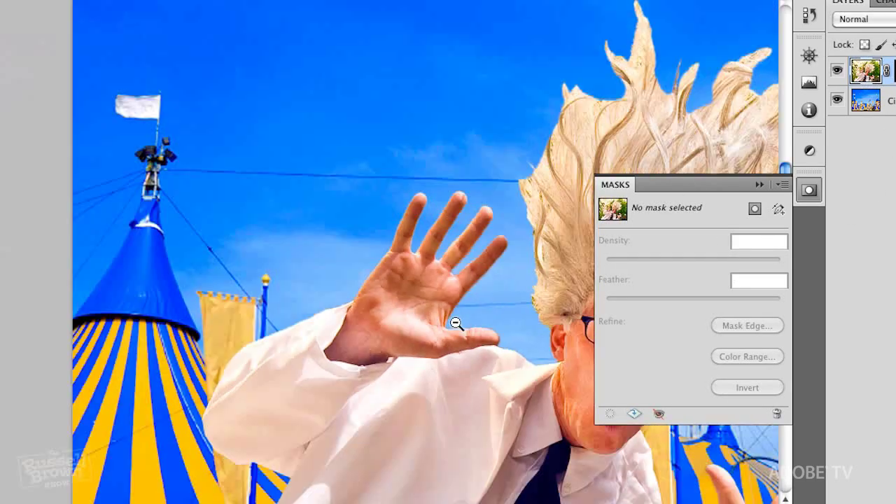
left_click(456, 323, "alt")
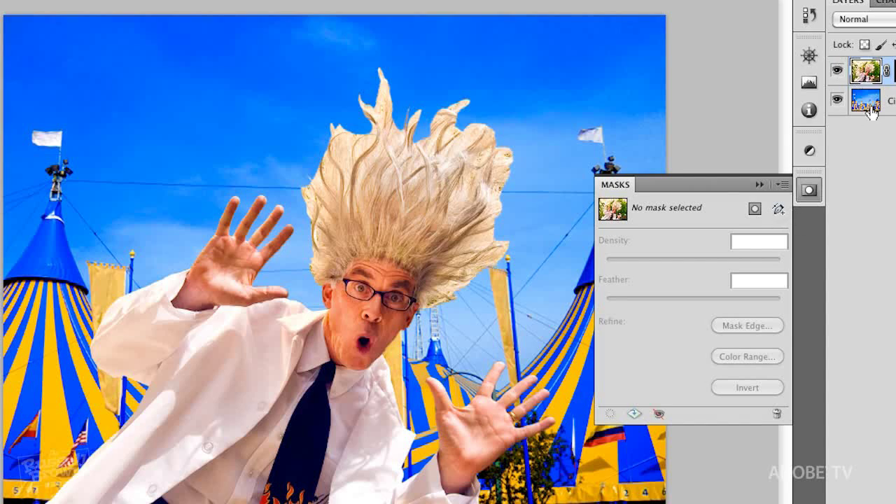
Open the Dr. Brown mask's edge refinement with a 1.7 px radius and preview it in Black & White, On White and On Black.
left_click(892, 94)
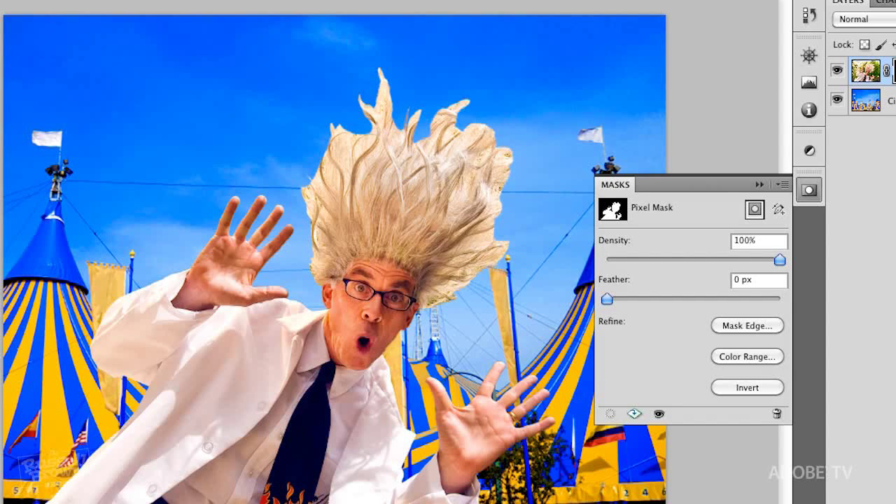
left_click(752, 325)
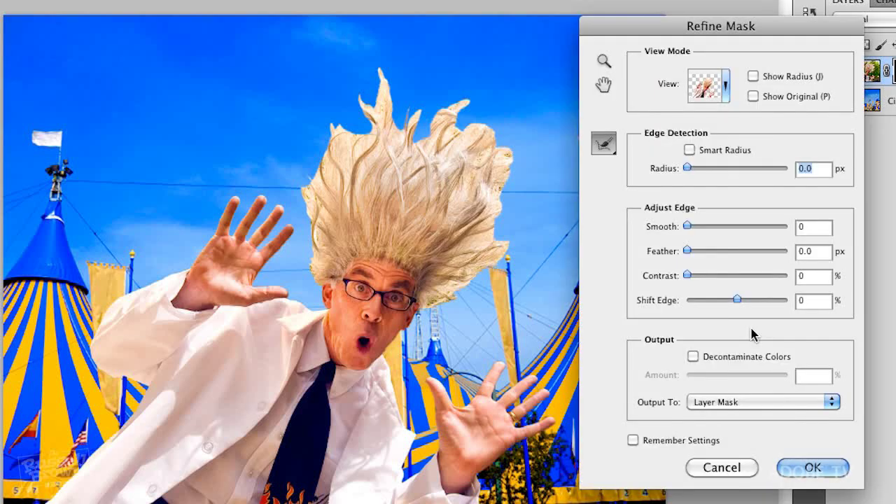
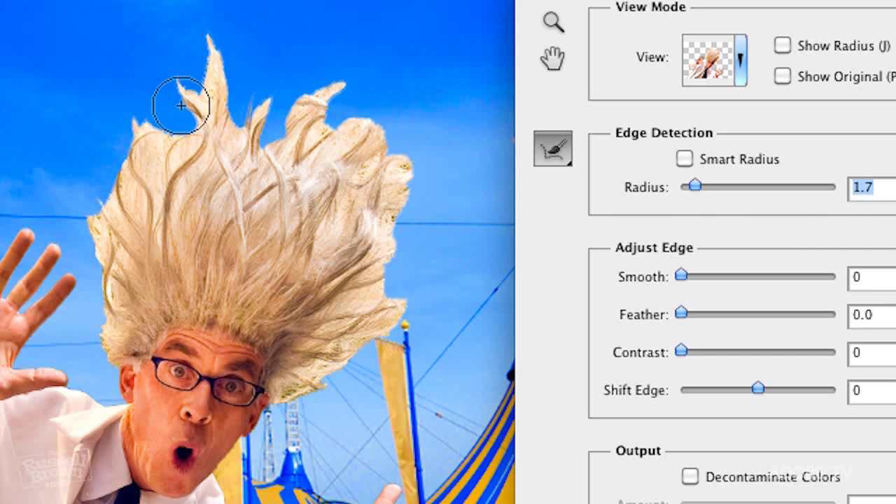
key("k")
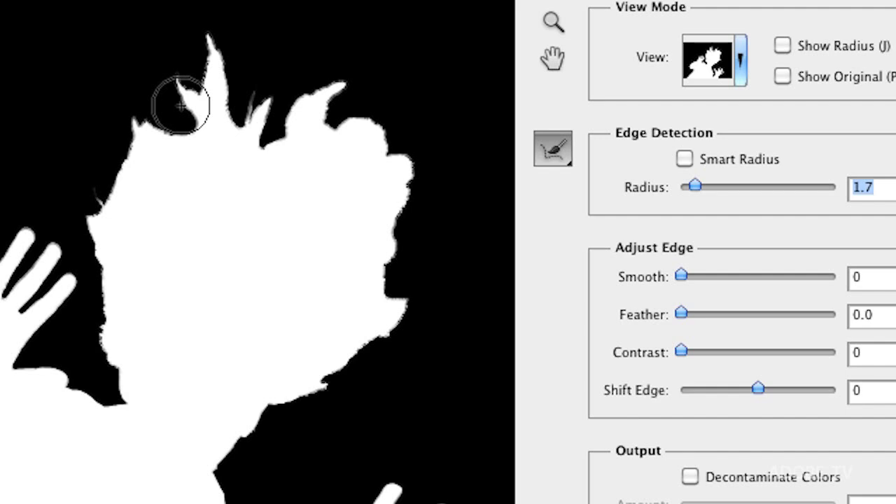
key("w")
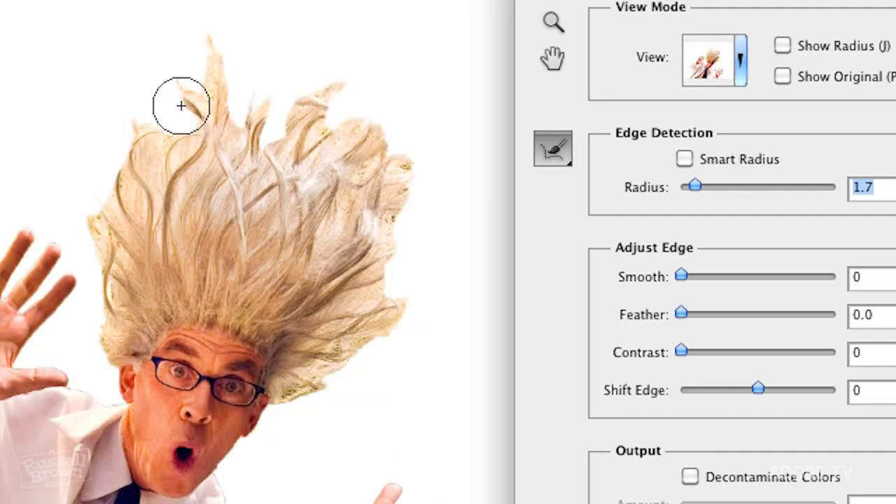
key("b")
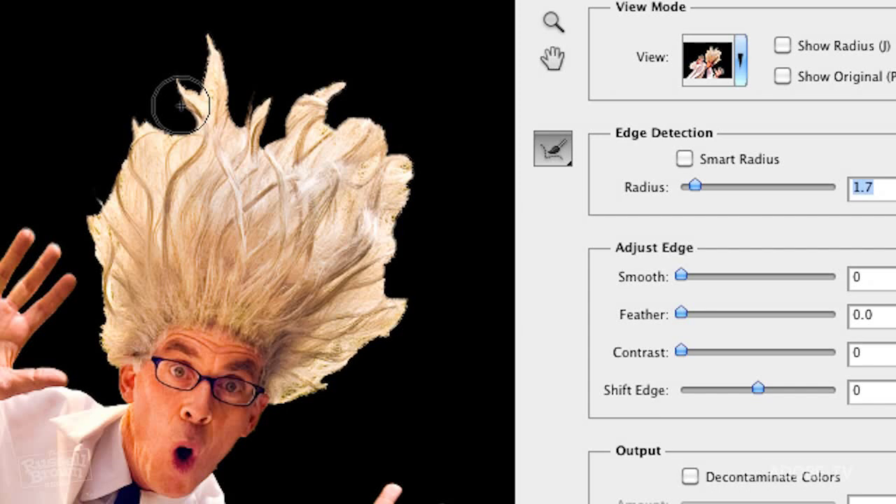
In the On White view, brush the refine radius around the outer edge of the hair and check the painted radius area.
key("w")
mouse_move(181, 105)
left_mouse_down()
mouse_move(77, 201)
mouse_move(96, 183)
mouse_move(94, 144)
mouse_move(120, 115)
mouse_move(170, 100)
mouse_move(154, 84)
mouse_move(96, 96)
mouse_move(192, 39)
mouse_move(220, 35)
mouse_move(220, 16)
mouse_move(266, 92)
mouse_move(287, 95)
mouse_move(306, 60)
mouse_move(325, 94)
mouse_move(386, 114)
mouse_move(413, 145)
mouse_move(422, 240)
mouse_move(404, 278)
mouse_move(413, 319)
mouse_move(384, 359)
mouse_move(283, 423)
mouse_move(294, 421)
mouse_move(464, 200)
mouse_move(455, 260)
mouse_move(435, 305)
mouse_move(451, 140)
mouse_move(423, 74)
mouse_move(490, 116)
mouse_move(394, 44)
mouse_move(406, 17)
mouse_move(362, 42)
mouse_move(270, 26)
mouse_move(300, 4)
mouse_move(220, 7)
mouse_move(189, 56)
mouse_move(105, 105)
mouse_move(82, 168)
mouse_move(121, 344)
left_mouse_up()
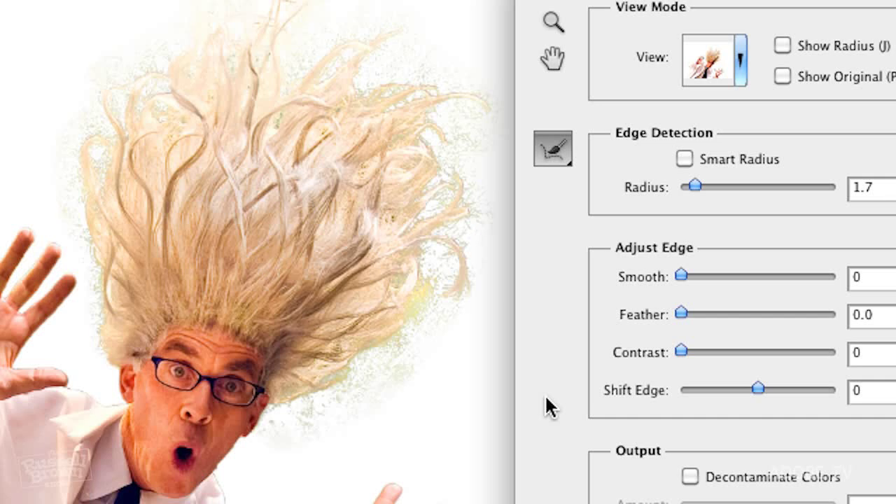
left_click(783, 46)
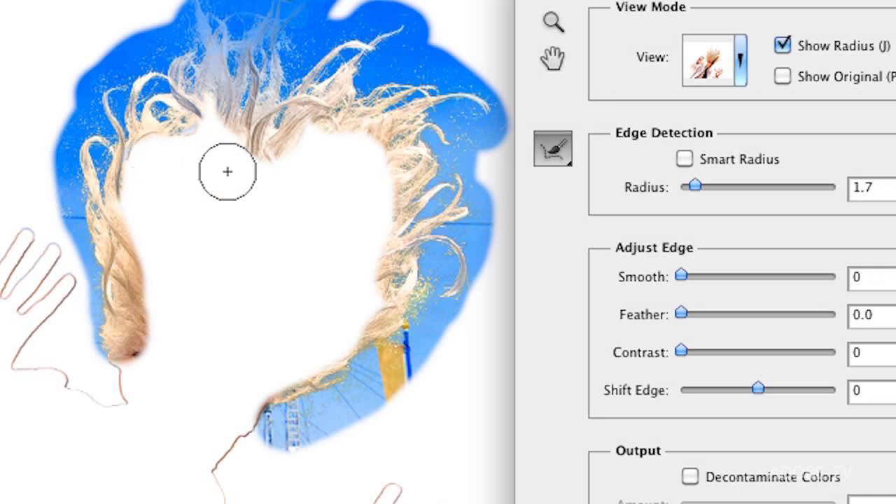
left_click(781, 45)
mouse_move(343, 24)
left_mouse_down()
mouse_move(297, 49)
mouse_move(296, 20)
mouse_move(302, 26)
left_mouse_up()
mouse_move(405, 80)
left_mouse_down()
mouse_move(356, 80)
mouse_move(372, 84)
left_mouse_up()
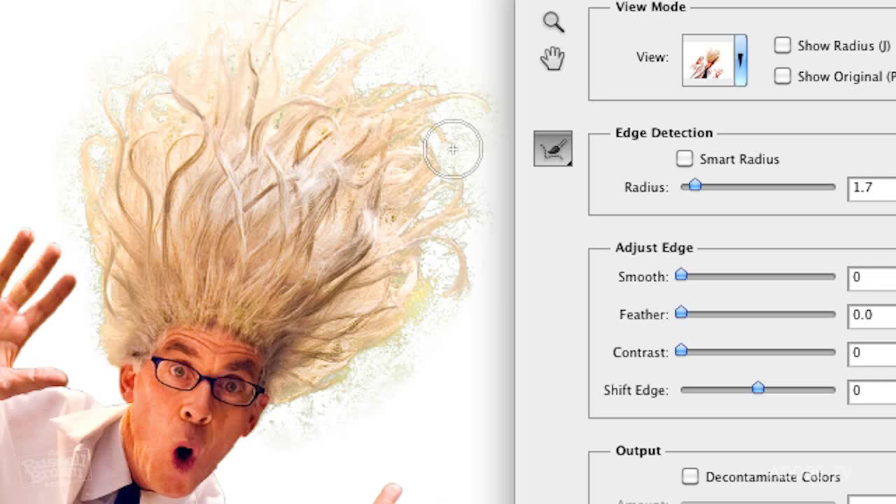
Examine the refined hair over the circus layer, compare it with the original mask and the Reveal Layer view, and return to On Layers.
key("l")
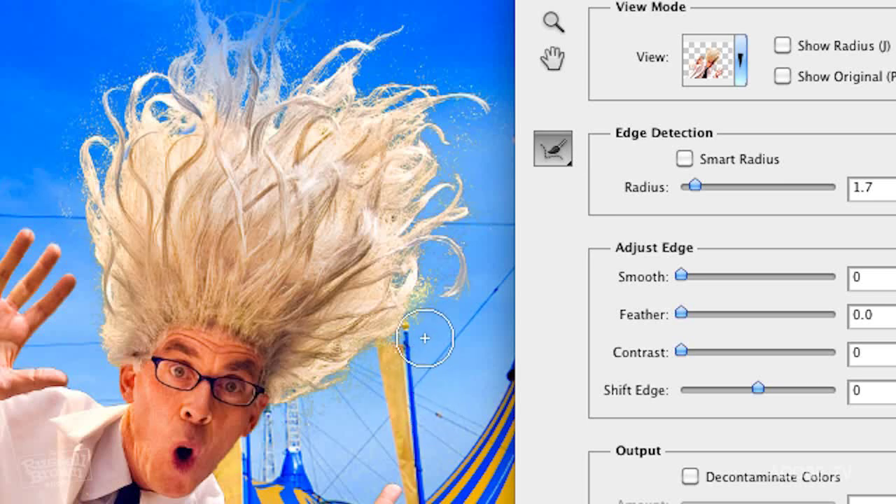
left_click_drag(423, 292, 436, 316)
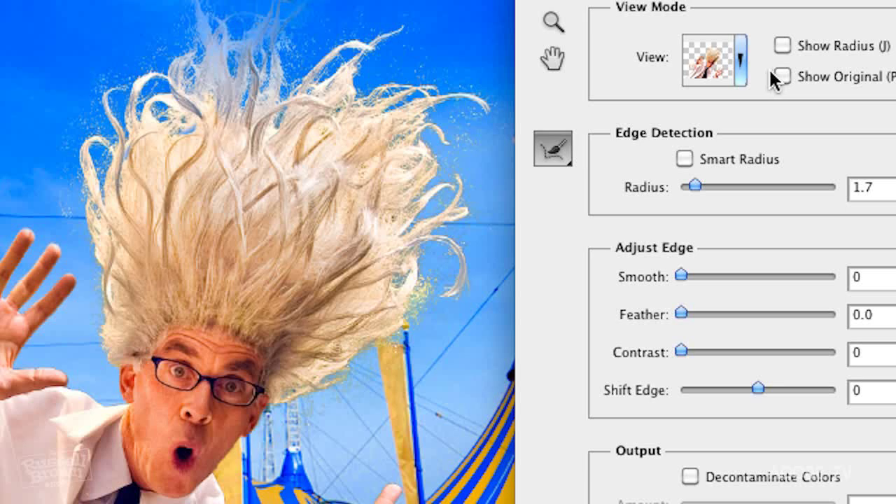
left_click(739, 62)
left_click(741, 63)
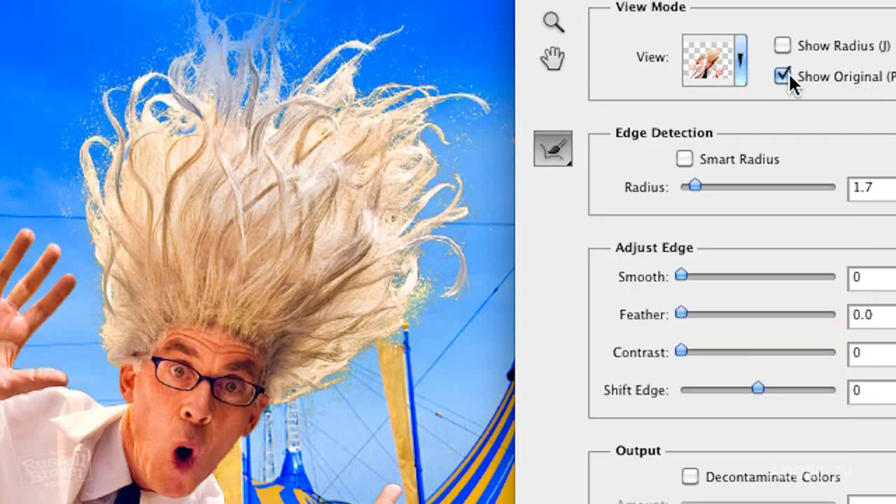
left_click(784, 74)
left_click(744, 61)
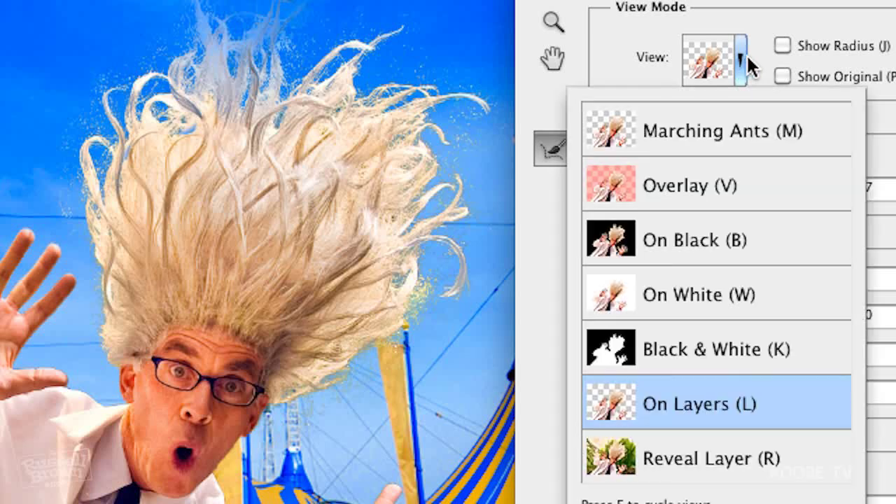
left_click(711, 471)
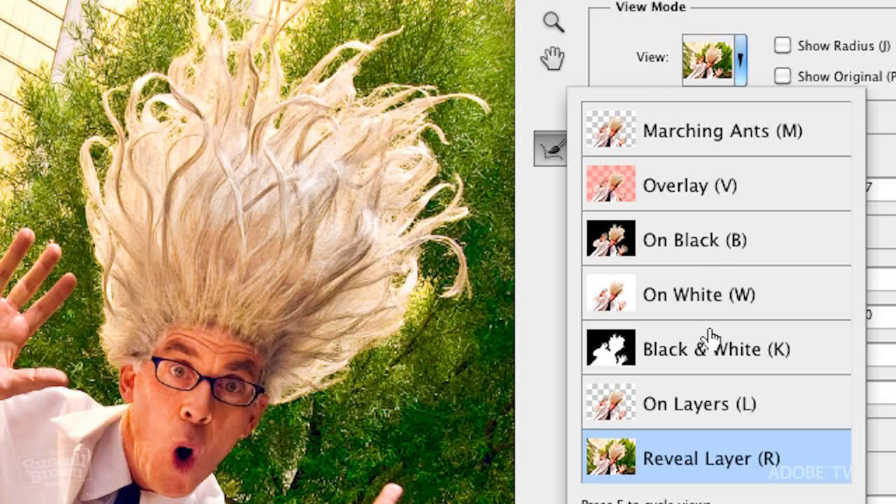
left_click(702, 402)
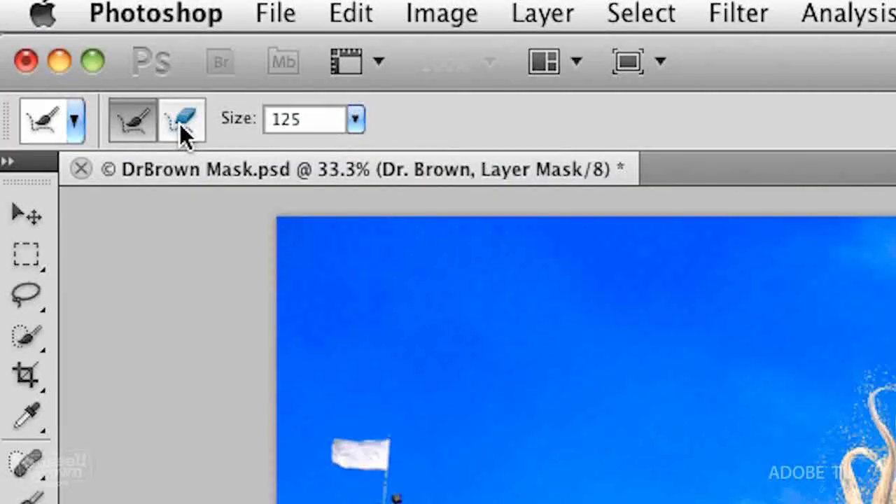
left_click(730, 73)
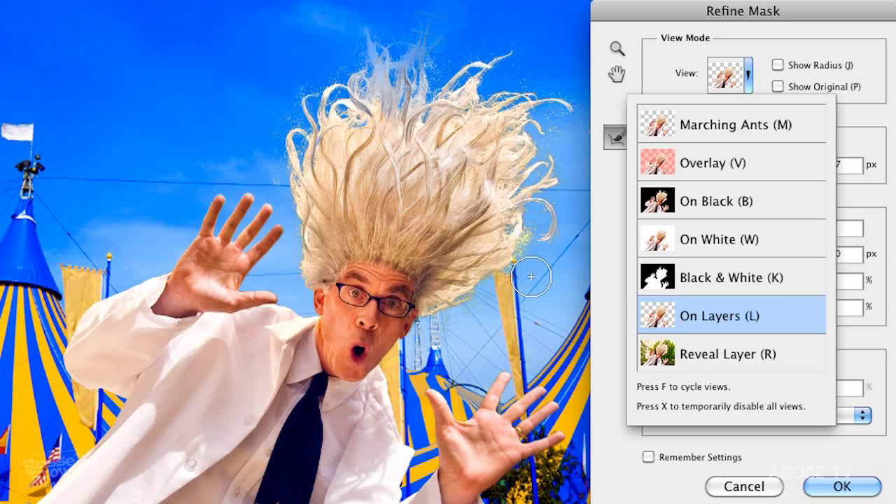
left_click(837, 53)
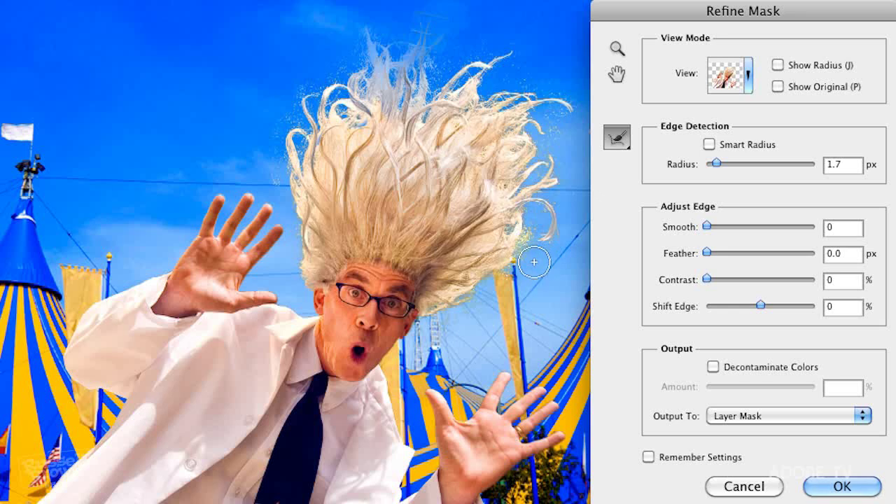
With a smaller brush, erase the stray refinements along the lower right edge of the hair near the yellow banner.
key("alt")
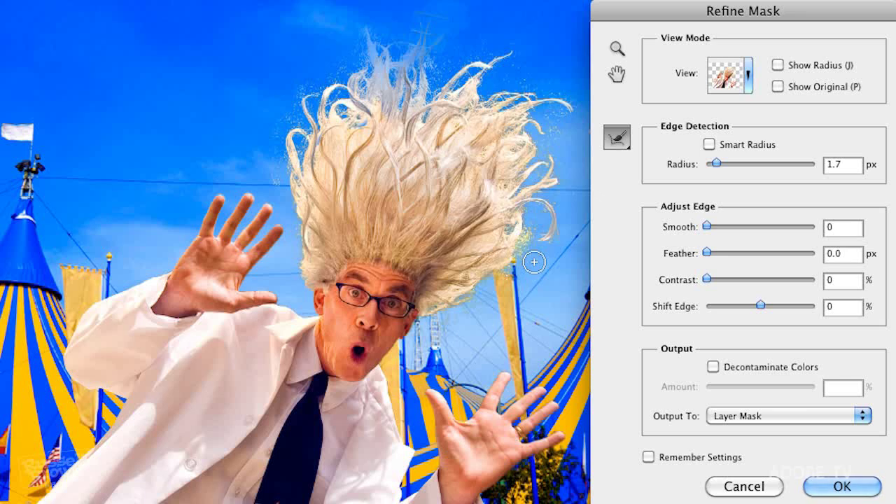
key("alt")
mouse_move(524, 267)
left_mouse_down()
mouse_move(536, 222)
mouse_move(540, 256)
left_mouse_up()
key("alt")
left_click(428, 333)
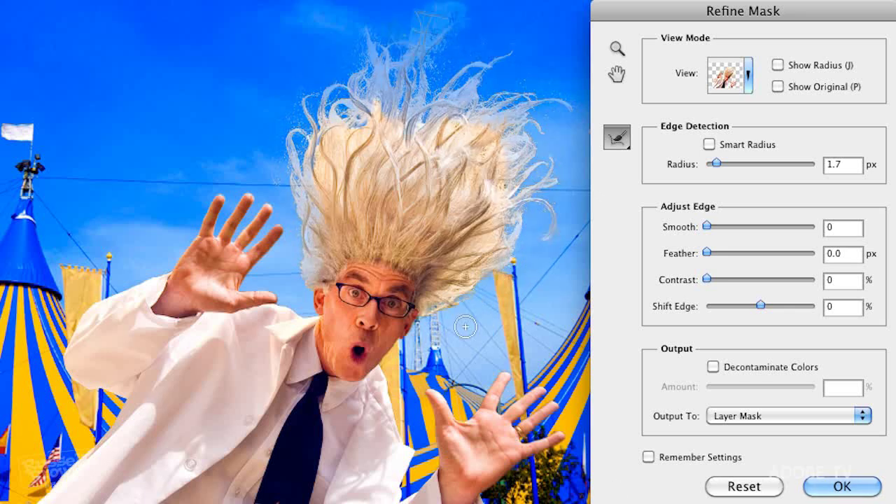
Erase the stray refinements around the outer hair edge, from the upper right across the top and down the left side.
key("alt")
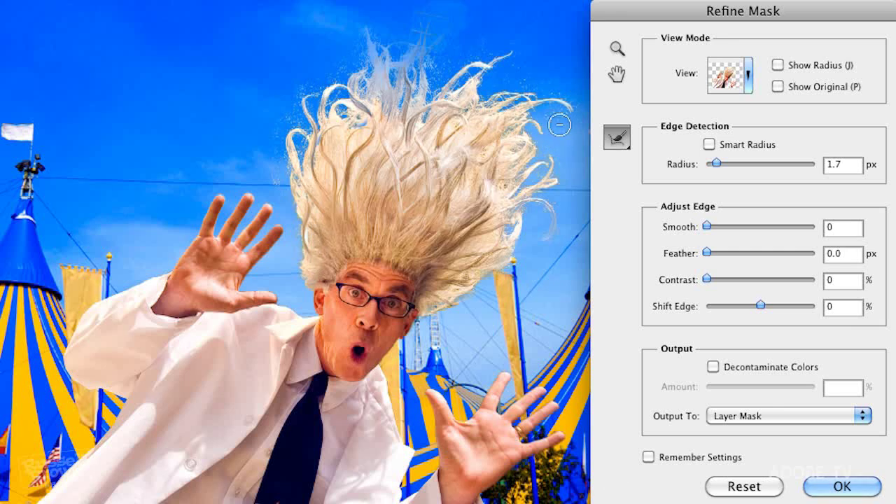
left_click(554, 112)
left_click_drag(552, 82, 508, 76)
key("alt")
mouse_move(496, 37)
left_mouse_down()
mouse_move(460, 49)
mouse_move(436, 74)
left_mouse_up()
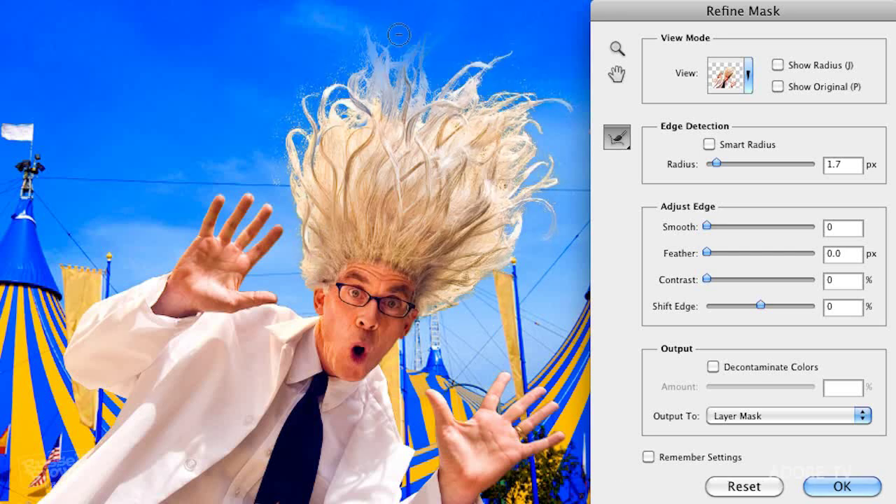
left_click(342, 49)
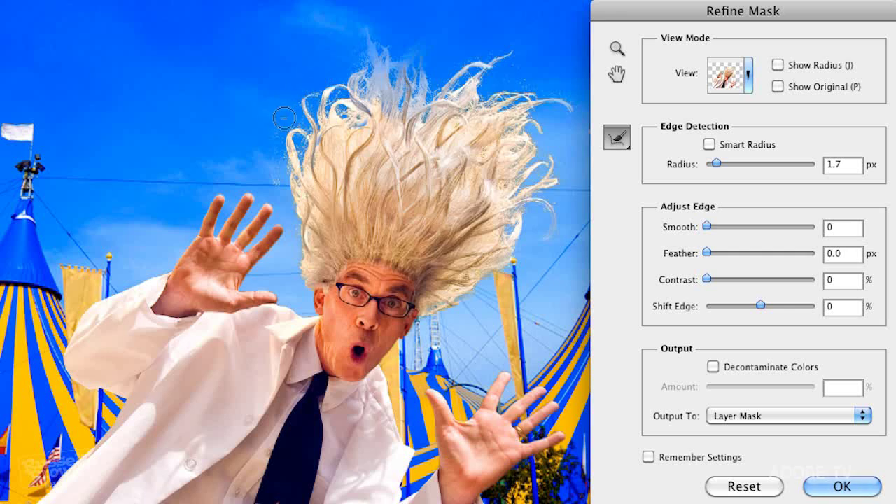
left_click_drag(284, 118, 274, 134)
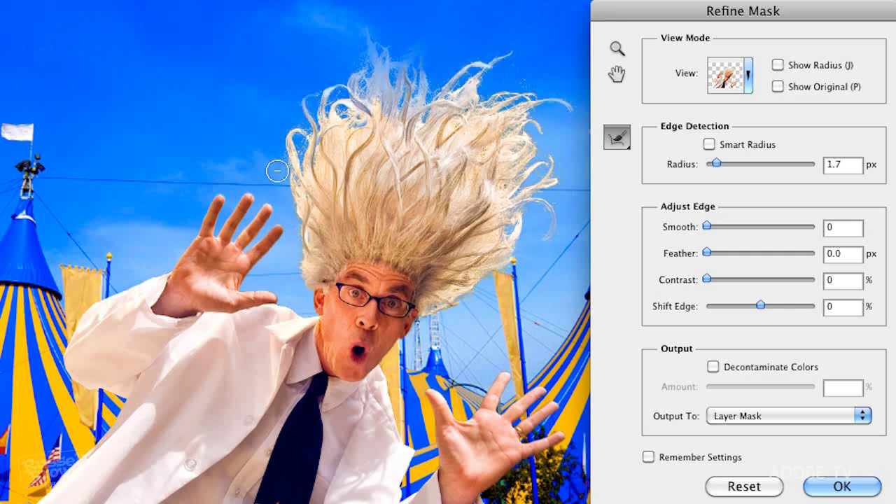
left_click_drag(277, 171, 276, 158)
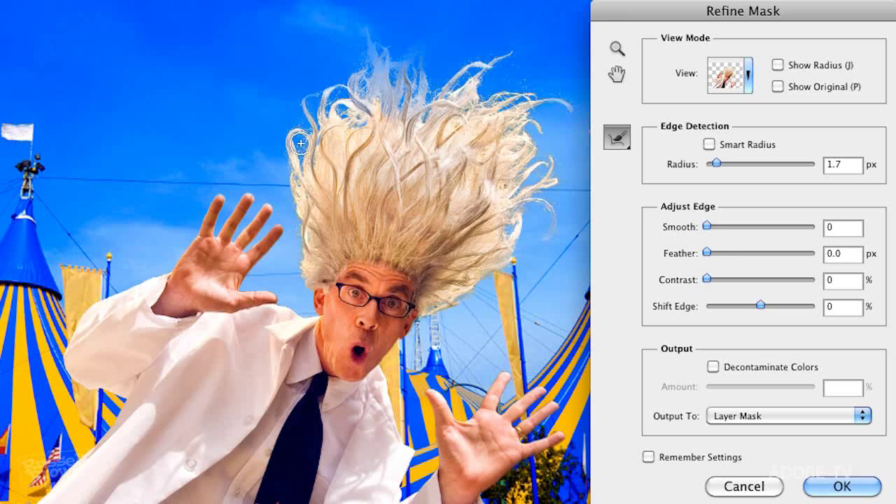
Brush the refinement over the curl on the hair's left edge and erase remaining stray specks along the top and right edges.
left_click_drag(301, 143, 315, 152)
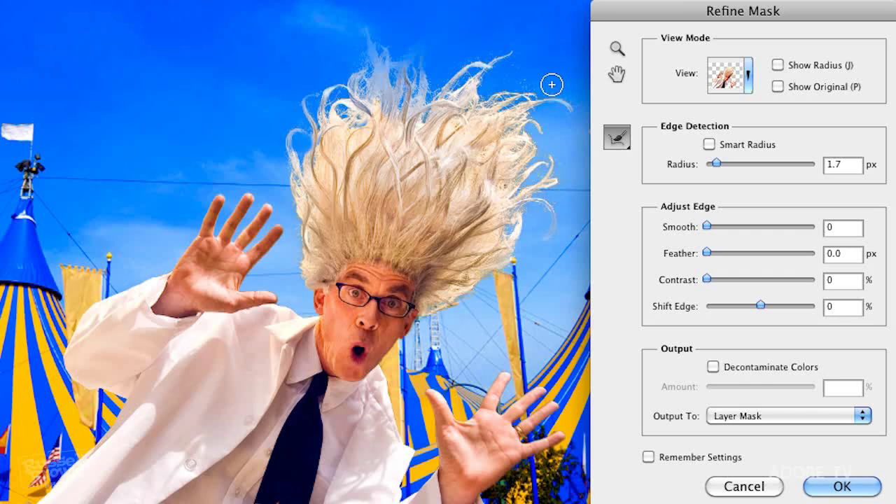
key("alt")
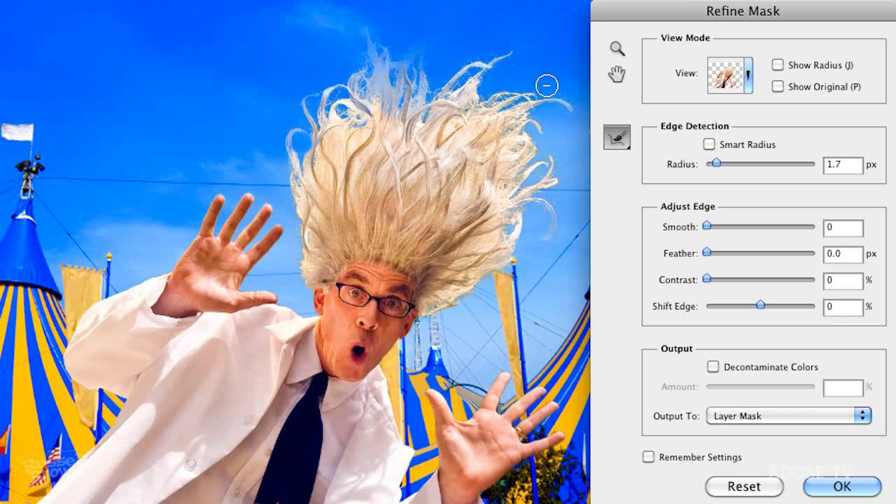
left_click_drag(567, 85, 532, 73)
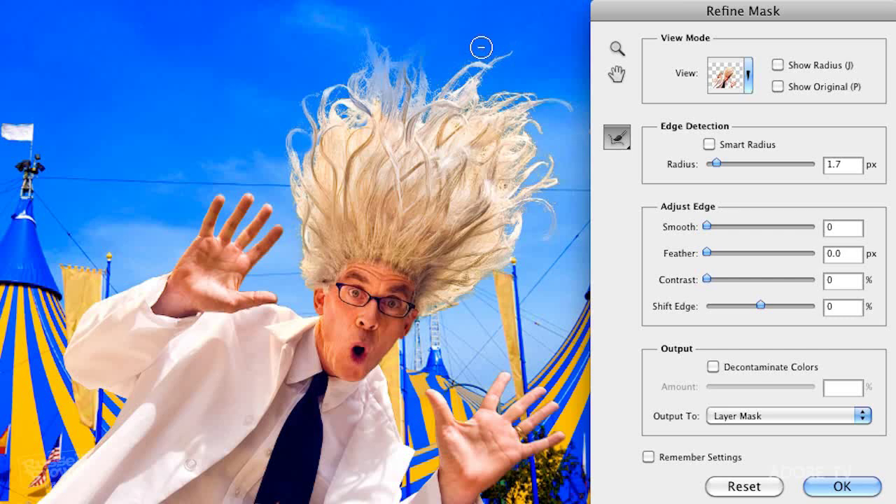
left_click_drag(452, 42, 453, 56)
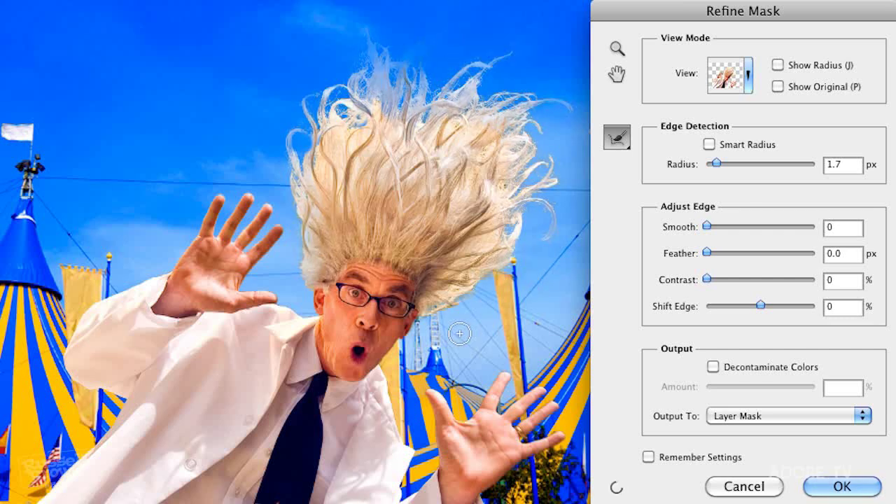
key("alt")
left_click_drag(553, 200, 572, 170)
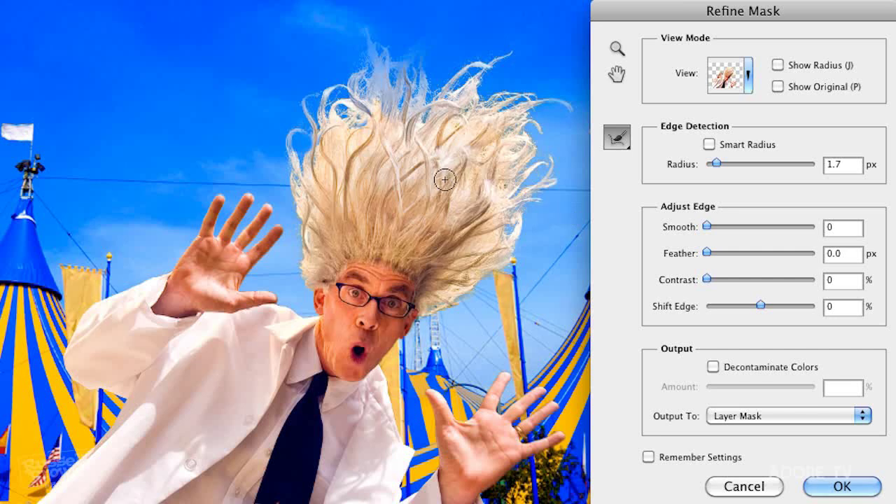
Brush the refinement over the upper interior of the hair and compare the result with the original mask.
left_click_drag(411, 137, 444, 130)
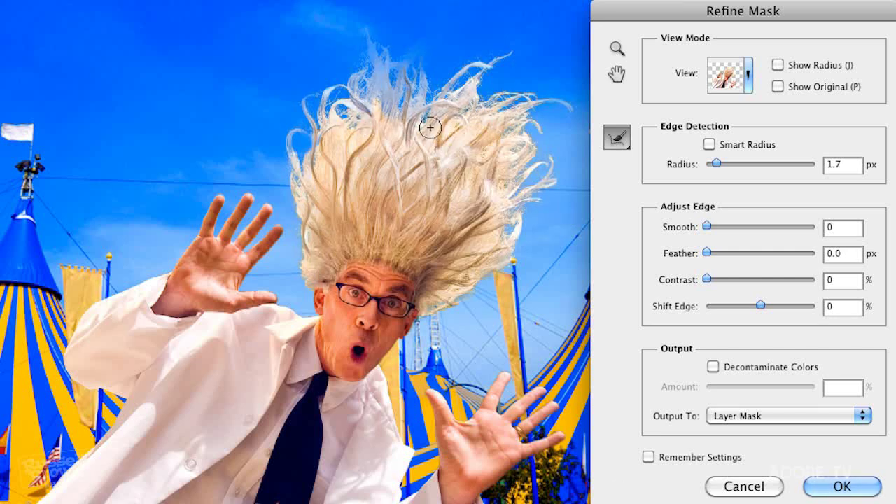
left_click_drag(424, 113, 495, 121)
left_click(777, 87)
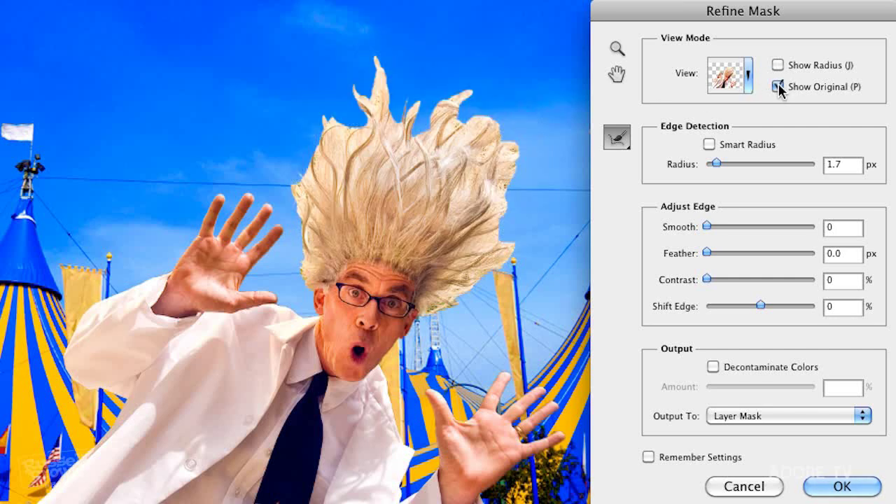
left_click(778, 87)
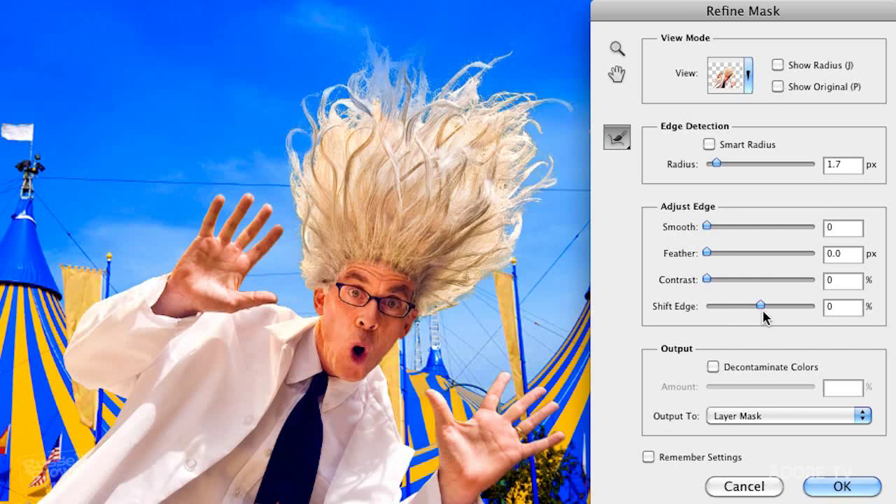
Enable Decontaminate Colors, try stronger and weaker amounts on the hair fringe, and set the amount to 52%.
left_click(715, 369)
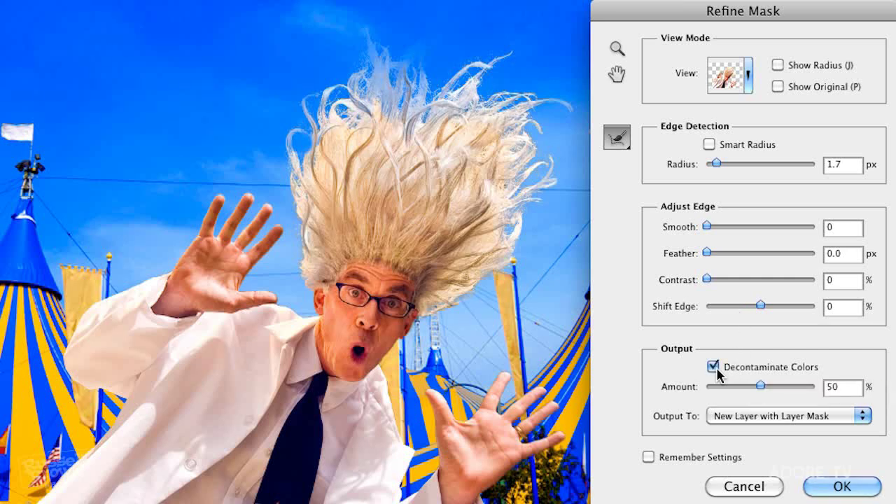
left_click_drag(760, 386, 799, 386)
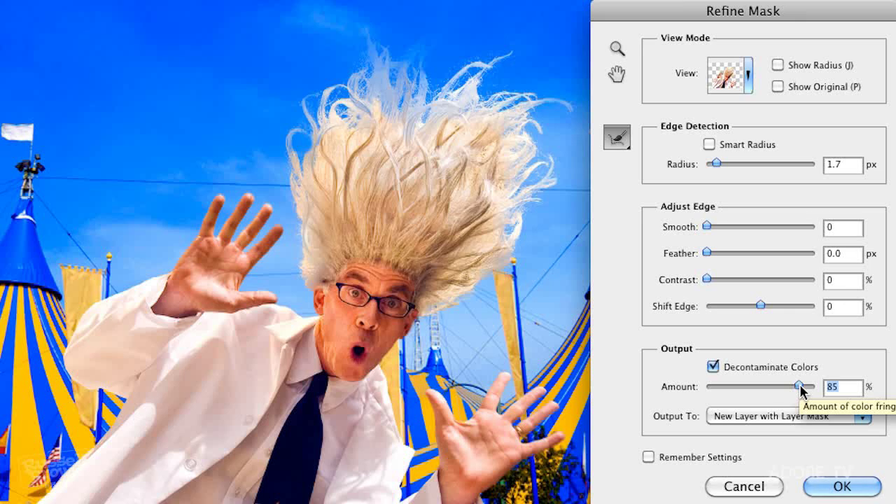
left_click_drag(802, 386, 724, 392)
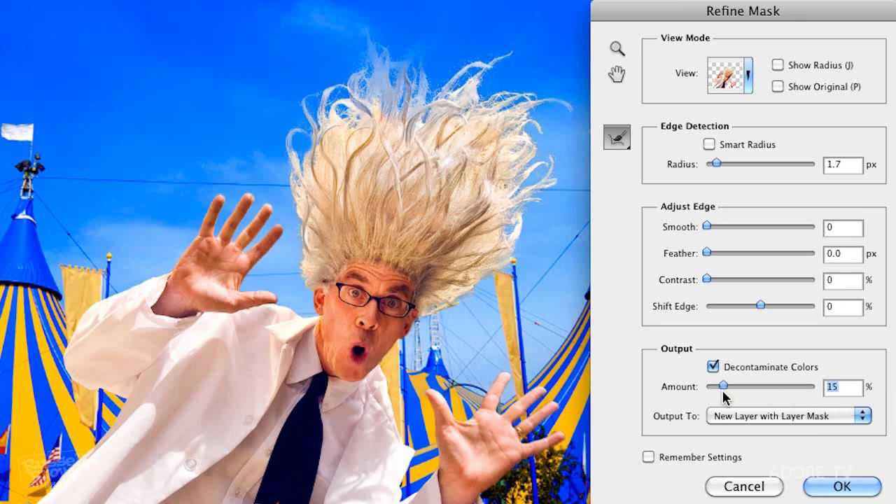
left_click_drag(736, 390, 792, 392)
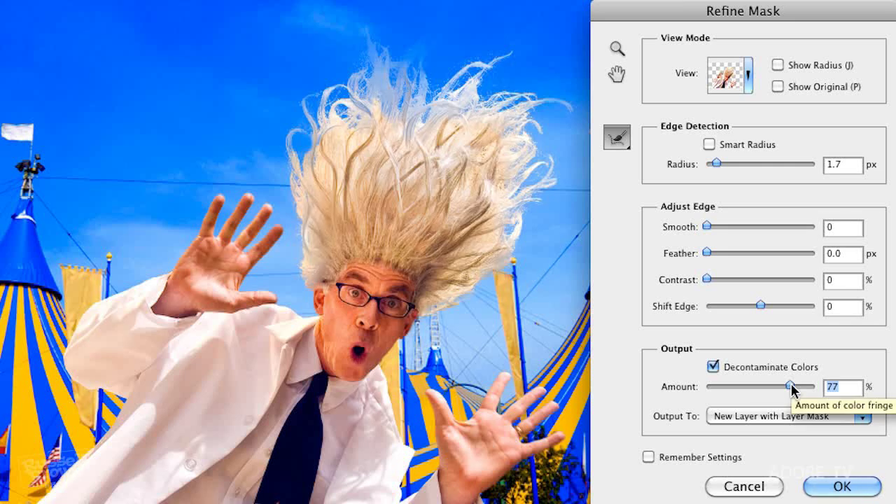
left_click_drag(793, 391, 760, 390)
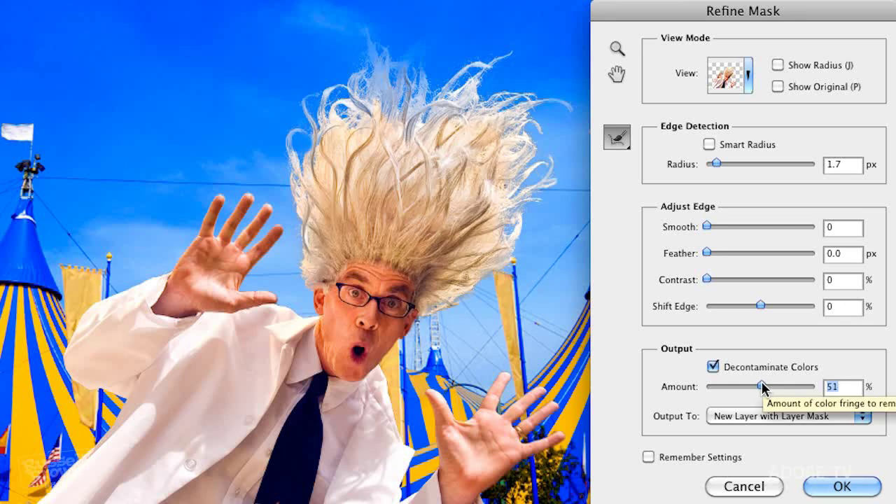
left_click(763, 385)
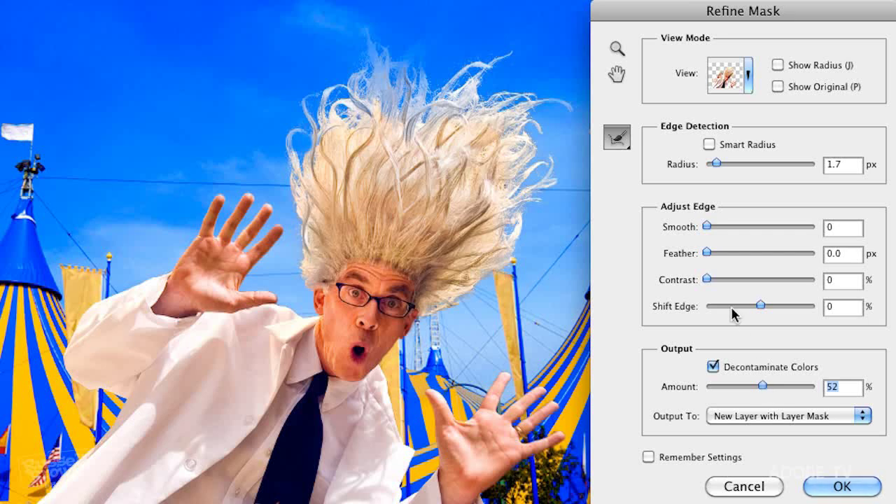
Shift the mask edge by +16%, apply the refinement as a new layer with layer mask, and collapse the mask settings.
left_click(755, 306)
mouse_move(756, 306)
left_mouse_down()
mouse_move(780, 308)
mouse_move(771, 308)
left_mouse_up()
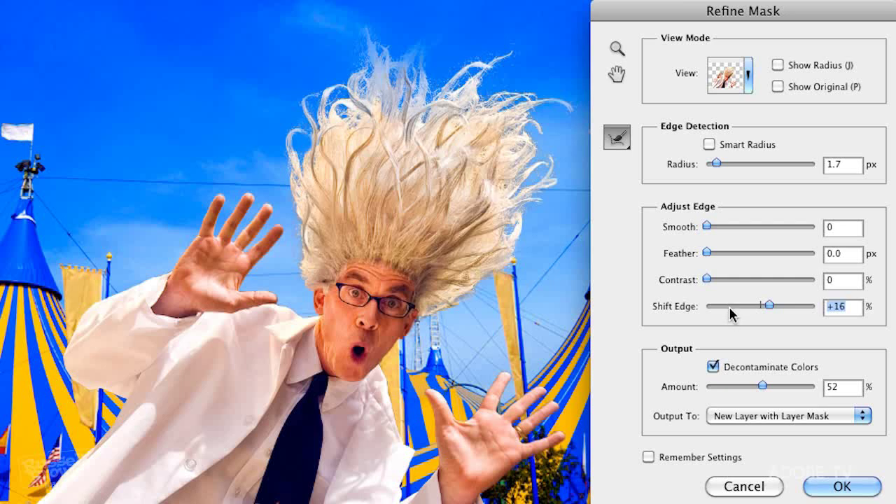
left_click(832, 488)
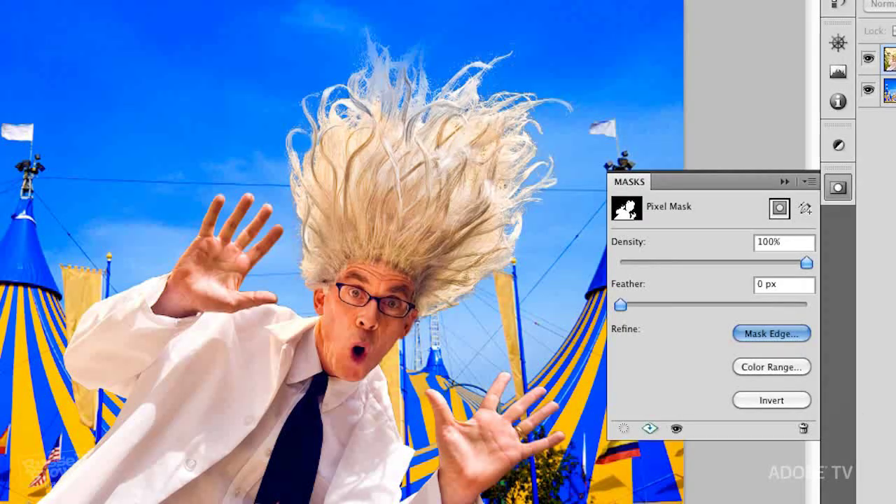
key("super+j")
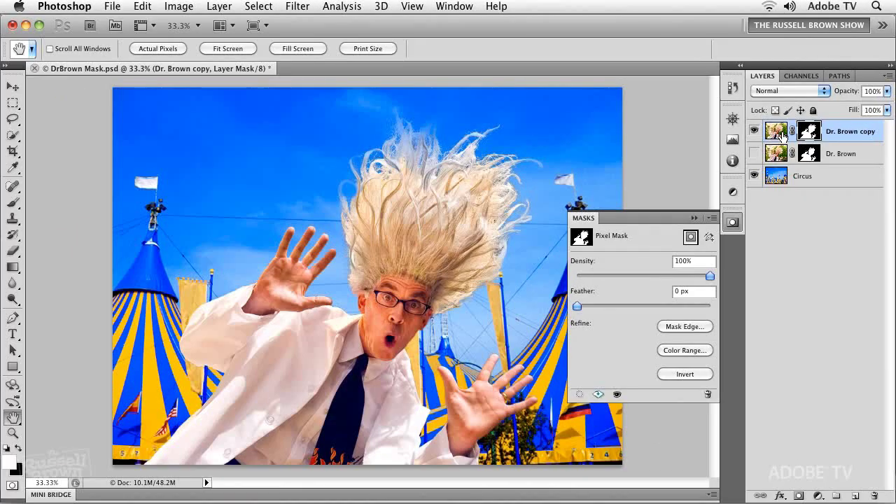
left_click(695, 218)
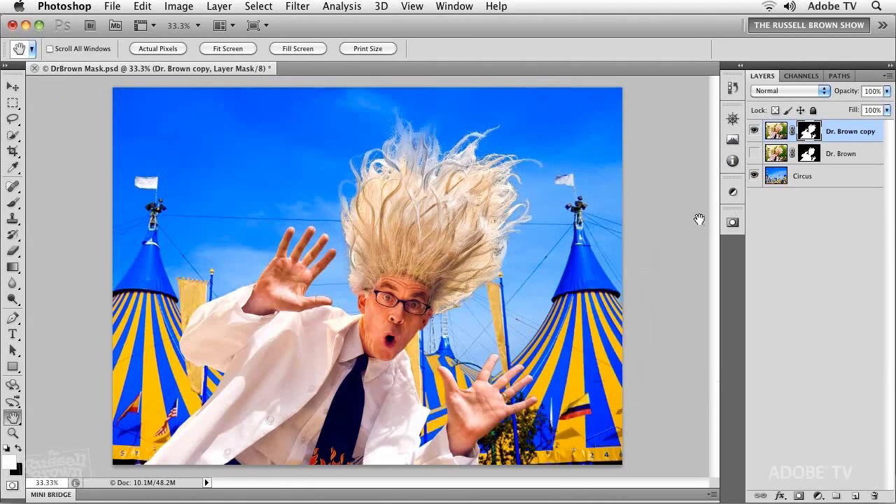